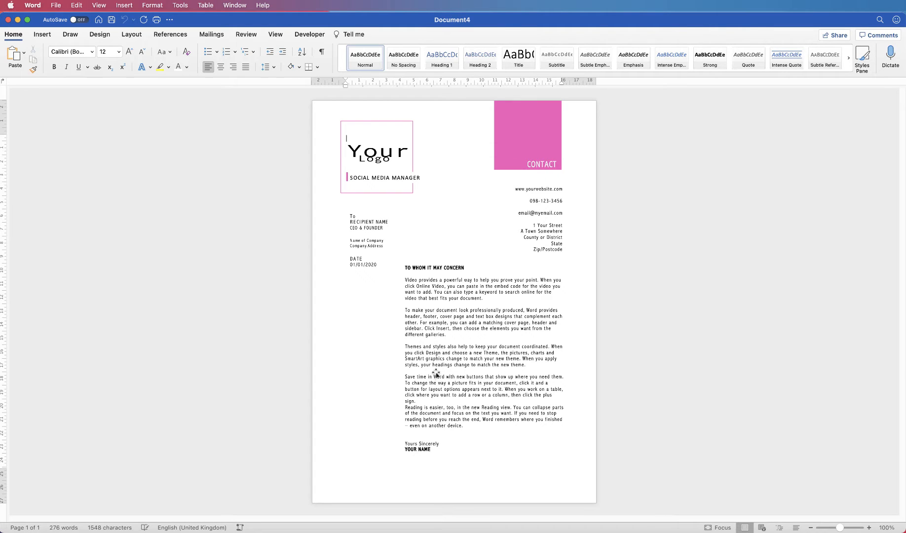
Step: Switch to the Pixabay site in Safari and search for "facebook" limited to vector graphics
key("super+Tab")
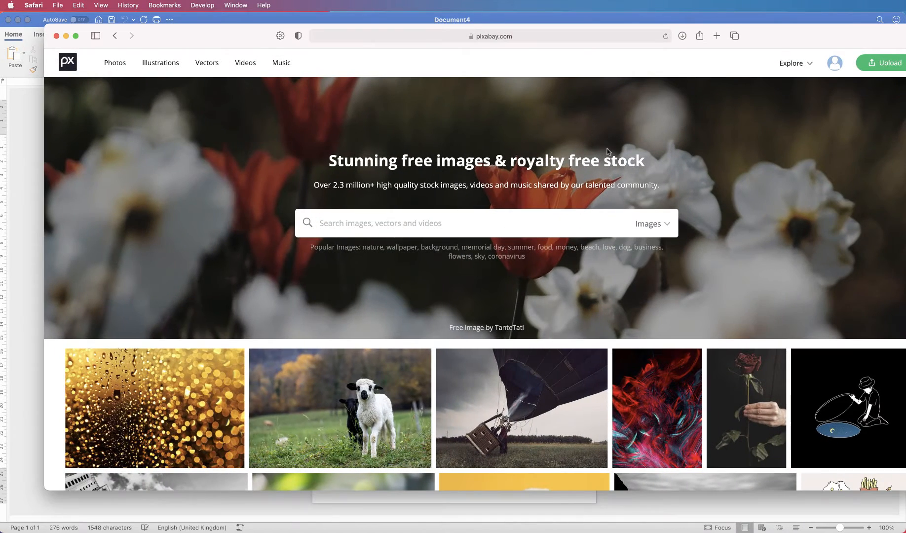
left_click_drag(790, 43, 752, 49)
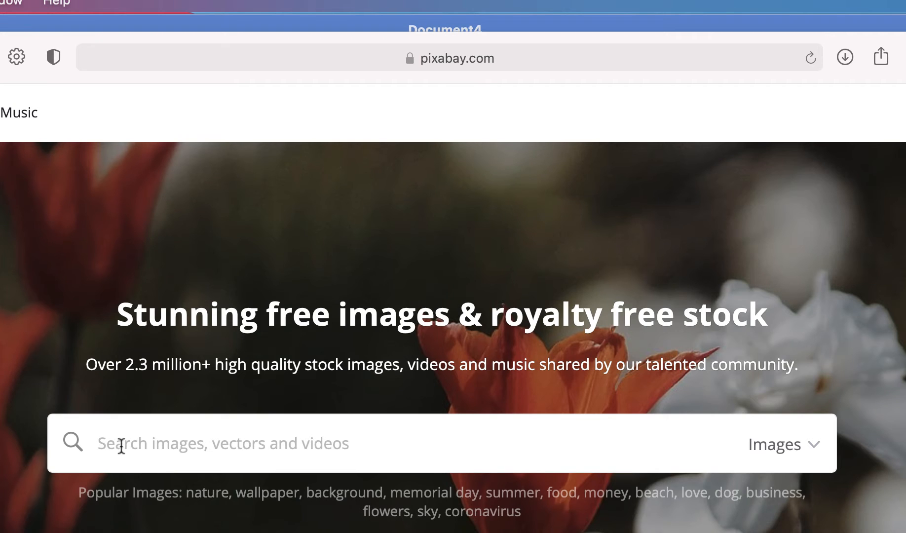
type("fa")
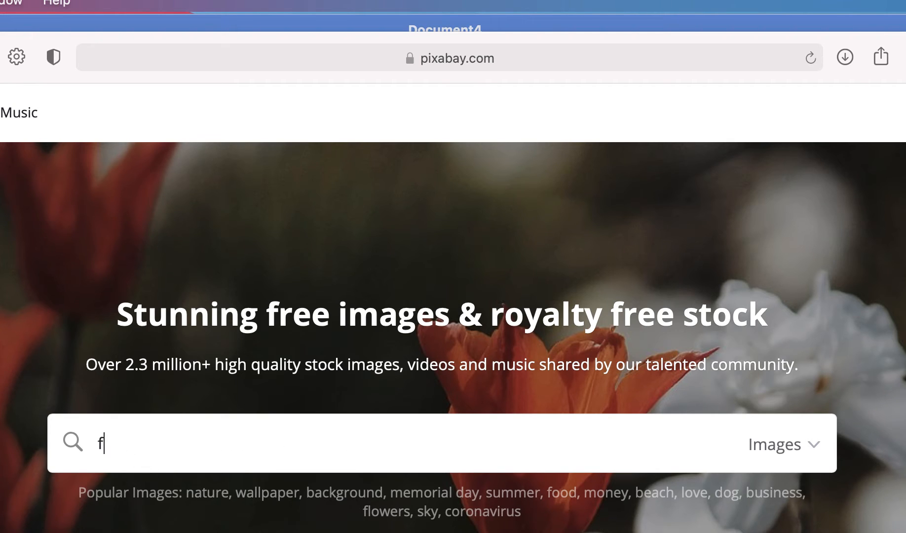
type("cebook")
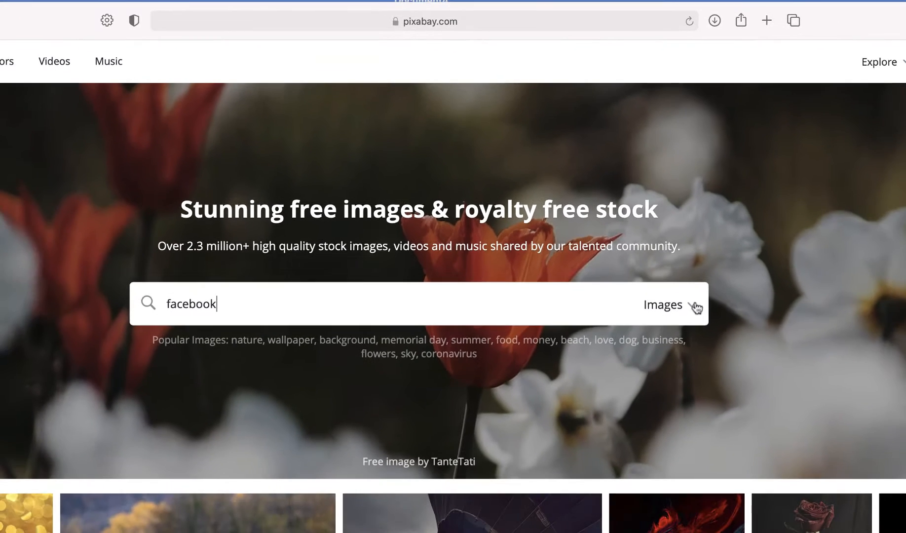
left_click(694, 304)
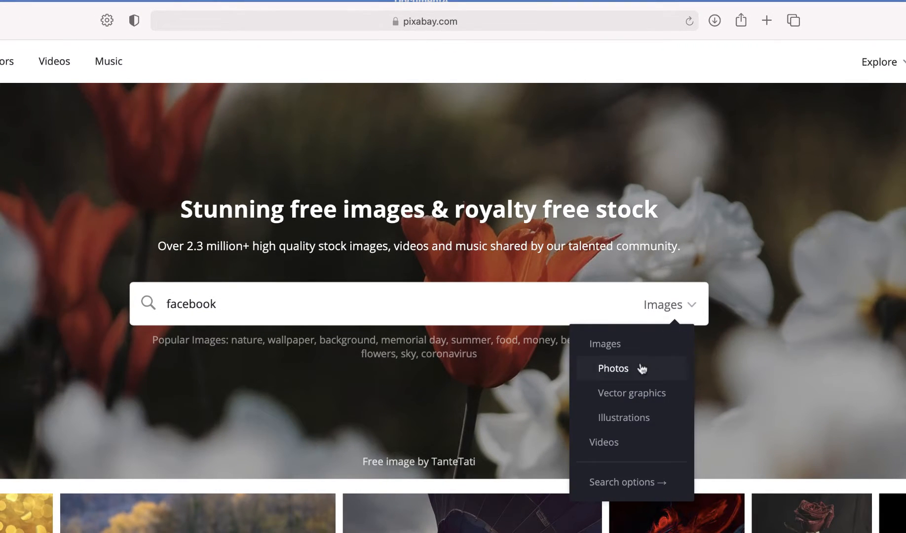
left_click(641, 395)
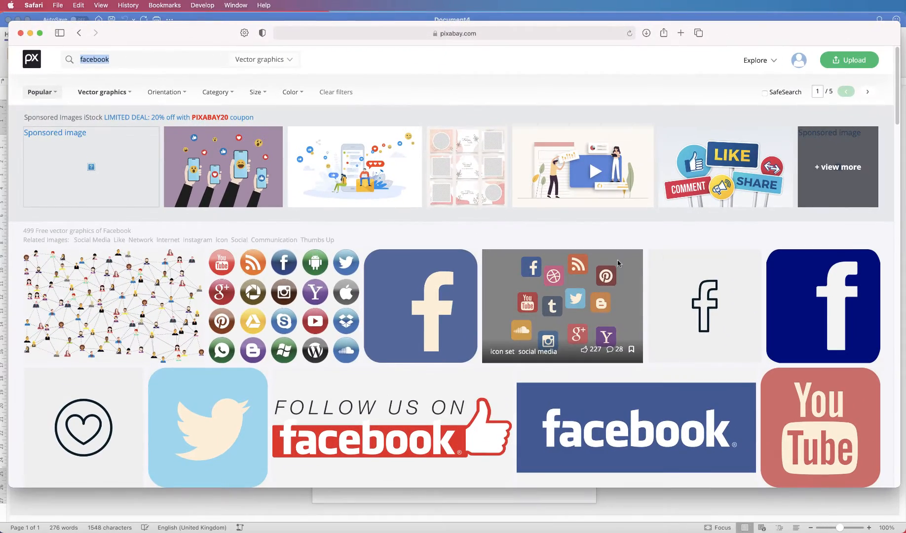
Step: Download the blue rounded-square Facebook icon with the cream f as a 1280×1280 PNG
scroll(888, 162, "down", 5)
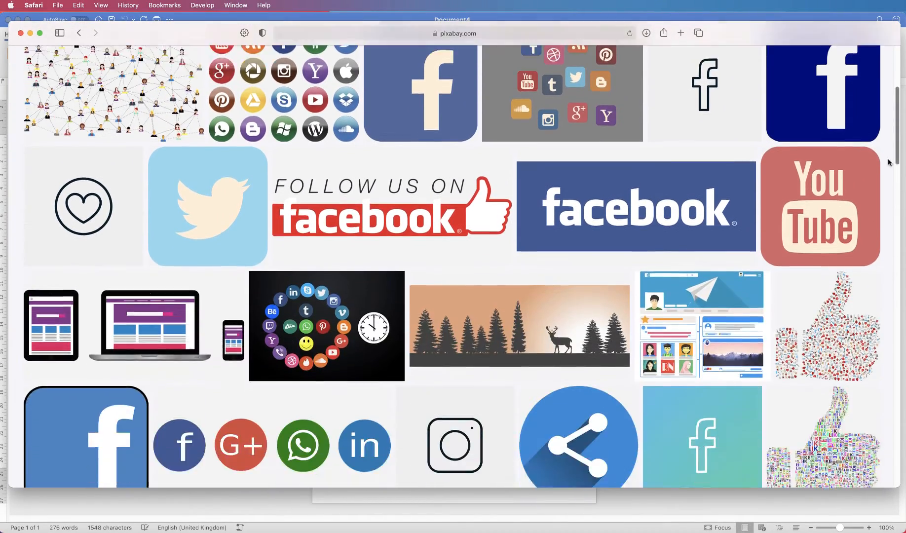
scroll(889, 162, "down", 10)
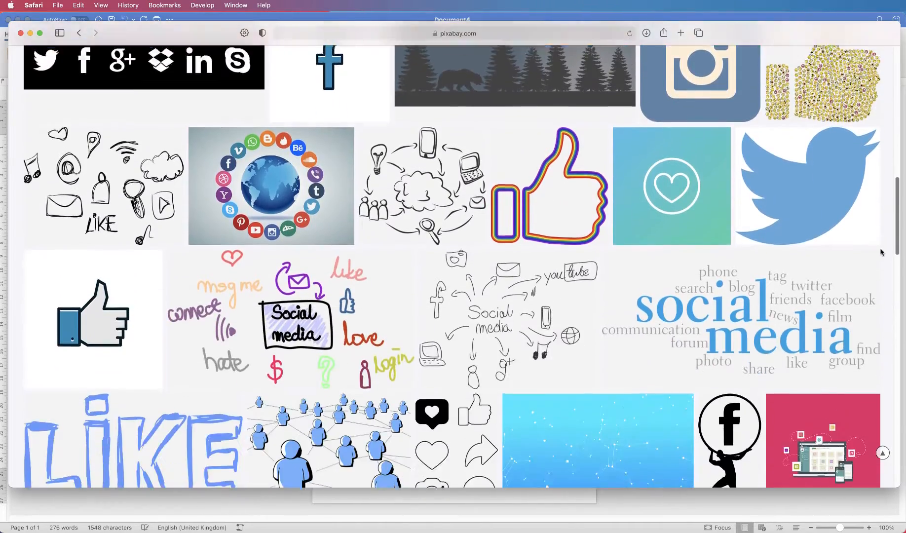
scroll(881, 253, "down", 4)
scroll(882, 252, "up", 15)
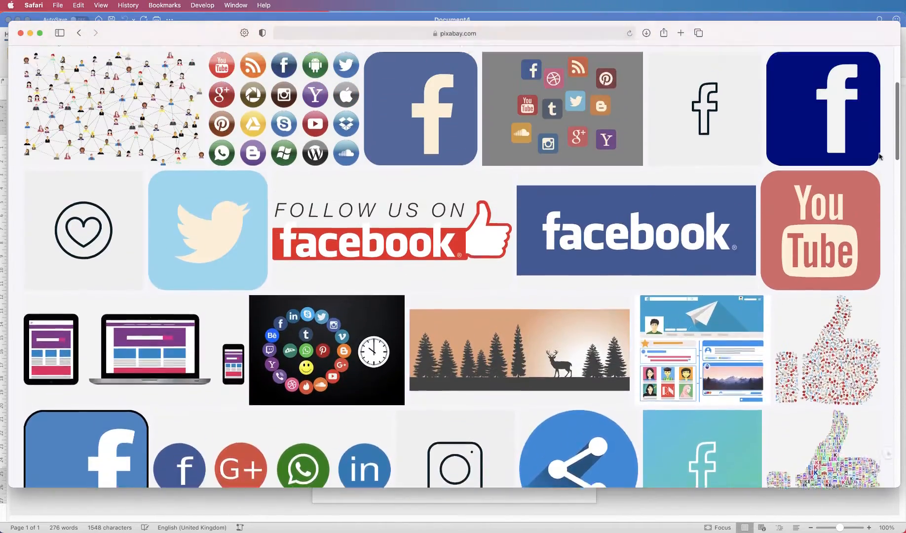
scroll(880, 157, "up", 2)
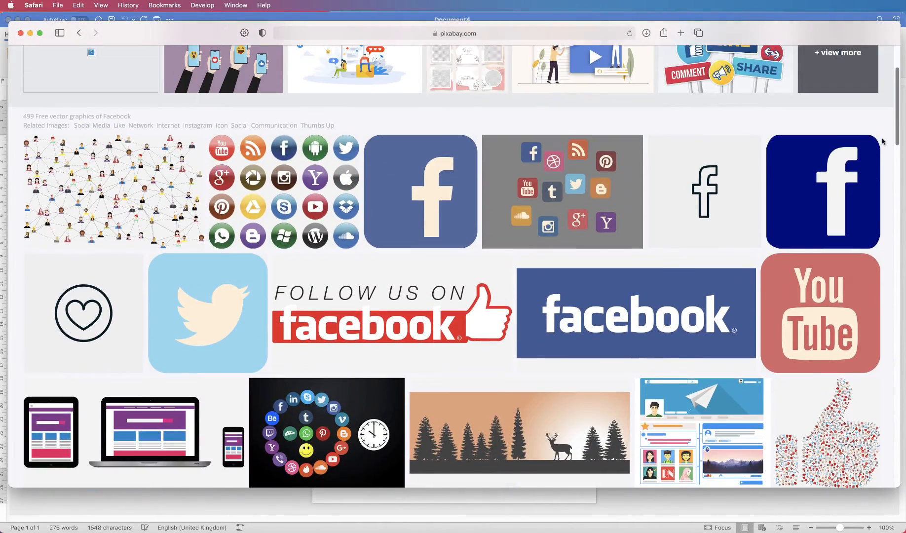
left_click(399, 181)
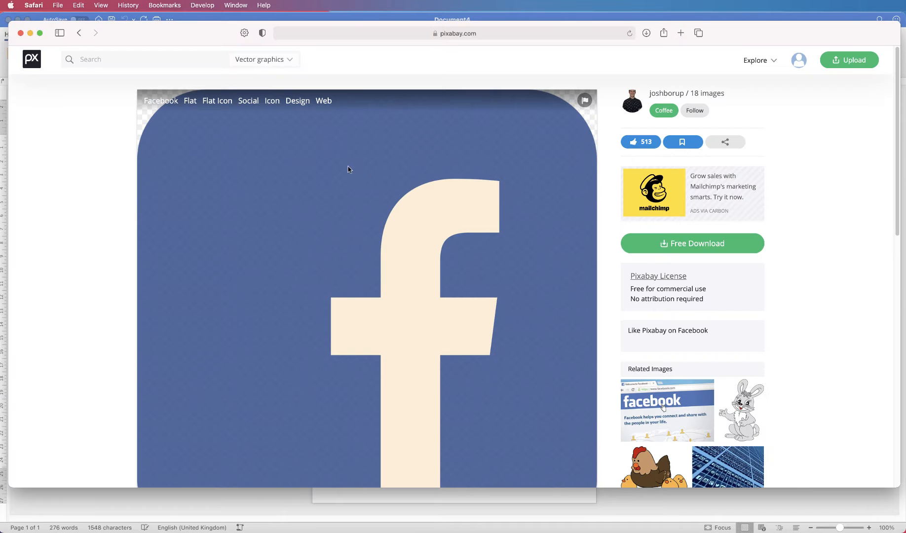
left_click(664, 246)
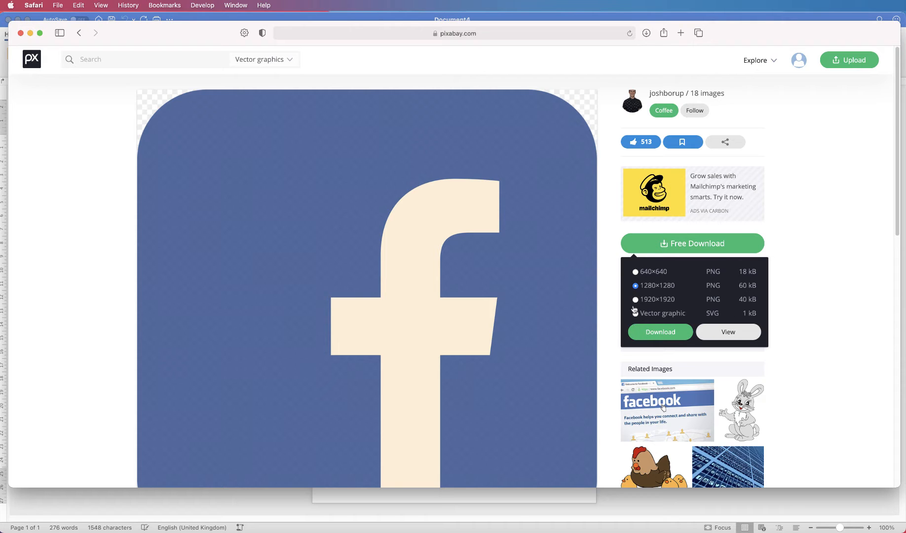
left_click(653, 332)
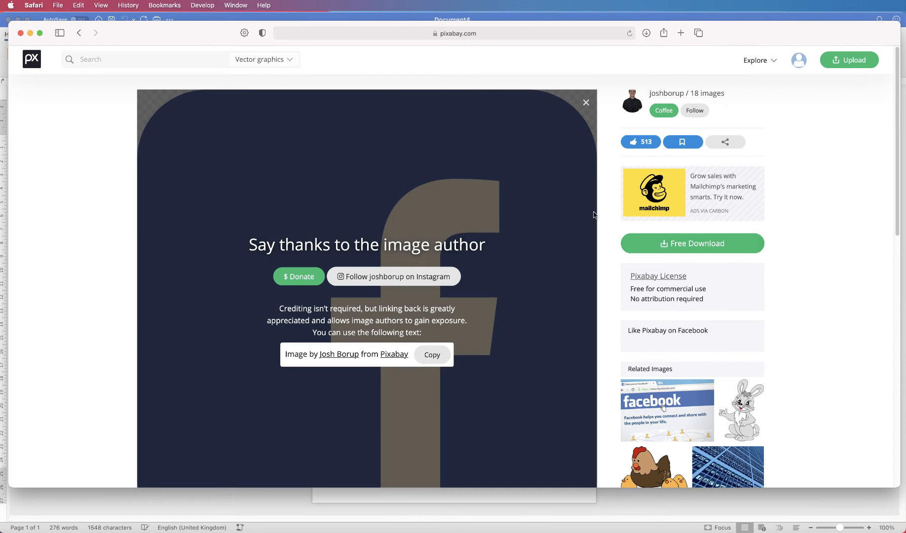
Step: Return to the results page and search the vector graphics for "instagram"
left_click(78, 32)
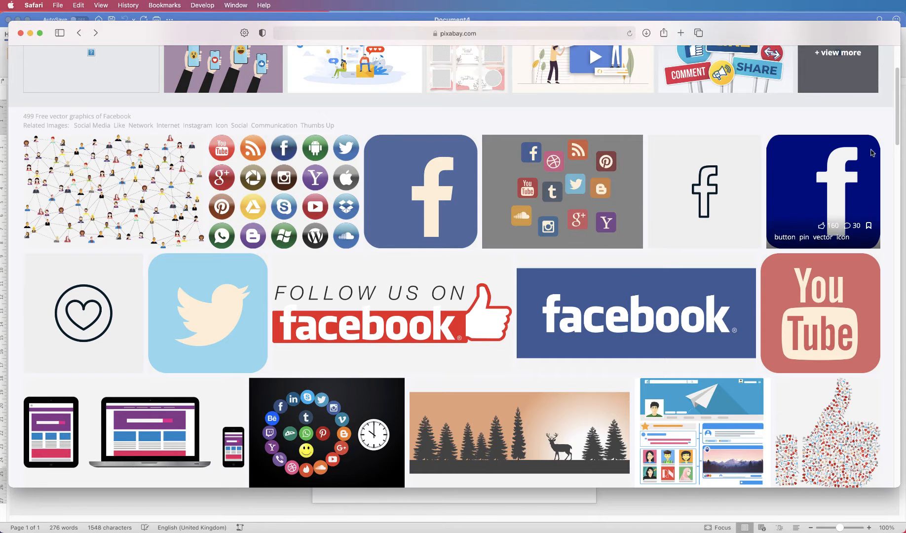
scroll(897, 129, "up", 3)
scroll(896, 123, "up", 1)
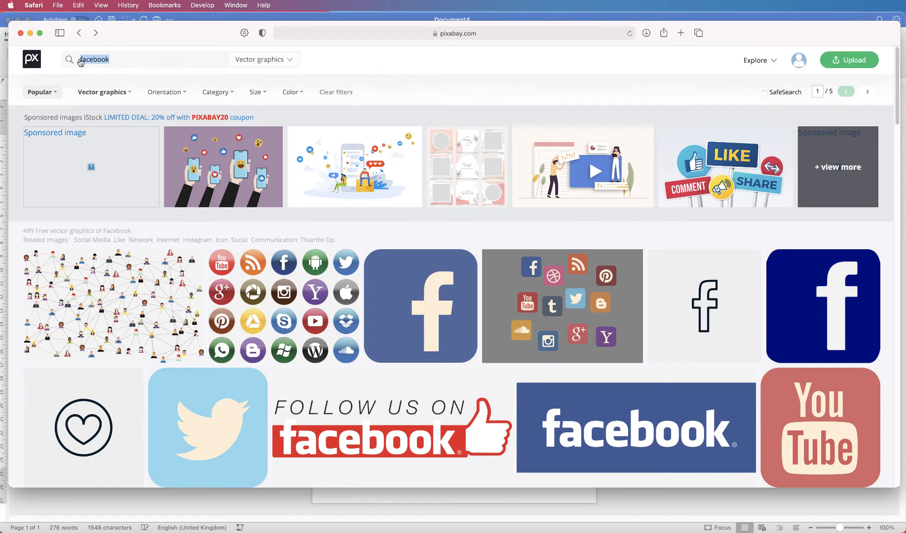
type("instagram")
key("Return")
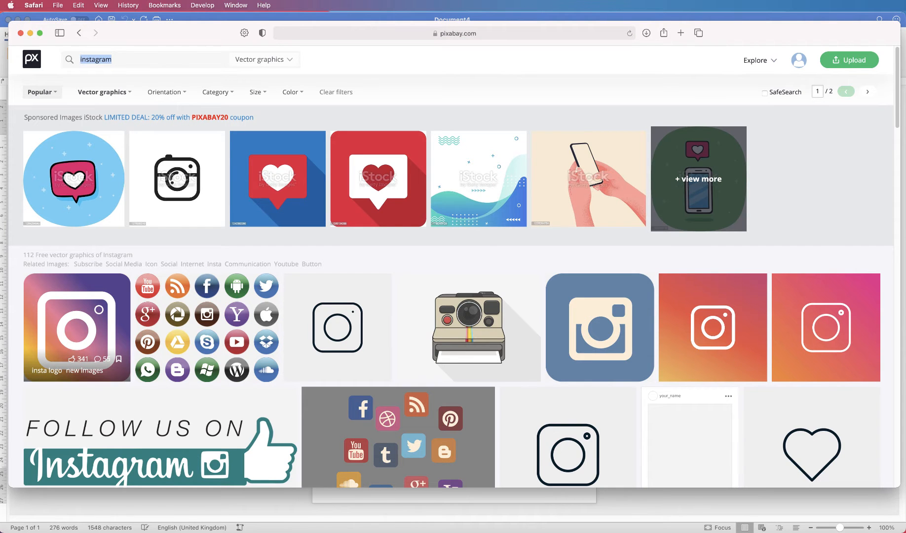
Step: Download the multicoloured gradient Instagram logo as a 1262×1280 PNG
left_click(77, 326)
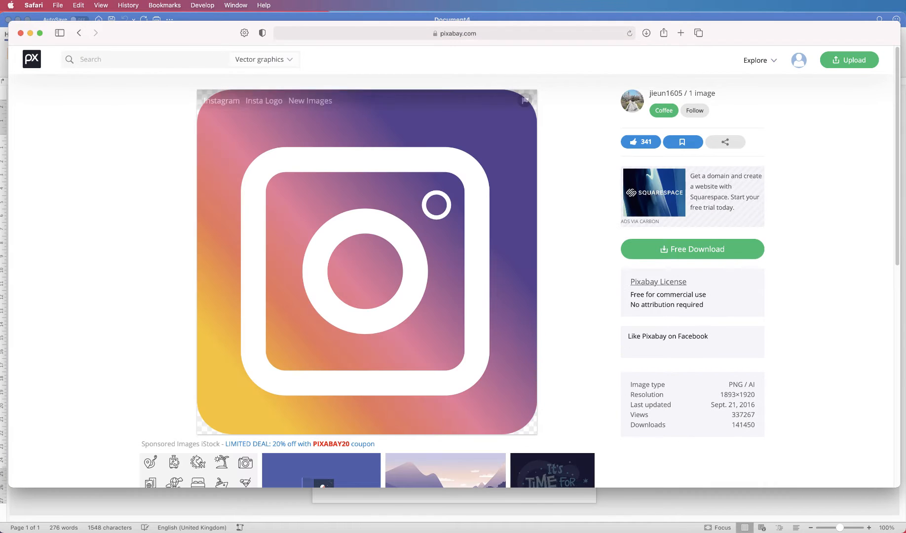
left_click(693, 248)
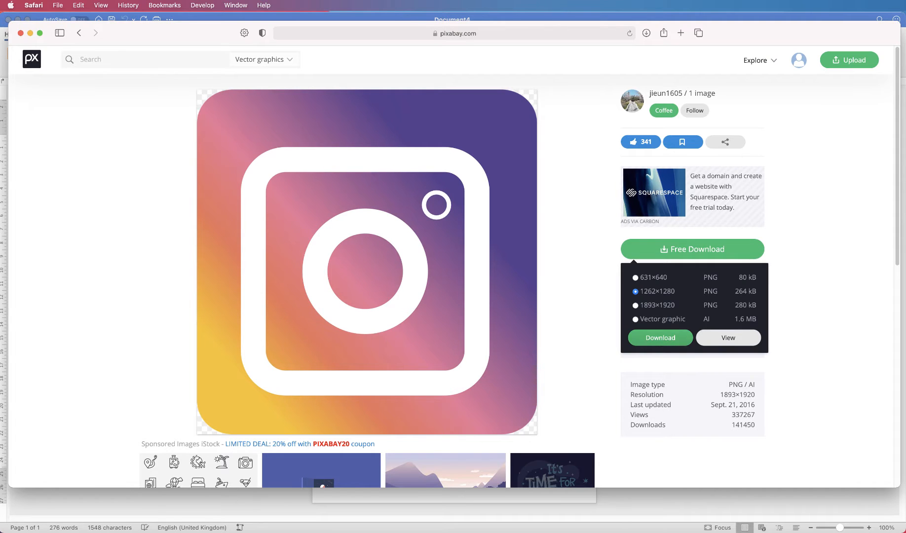
left_click(661, 337)
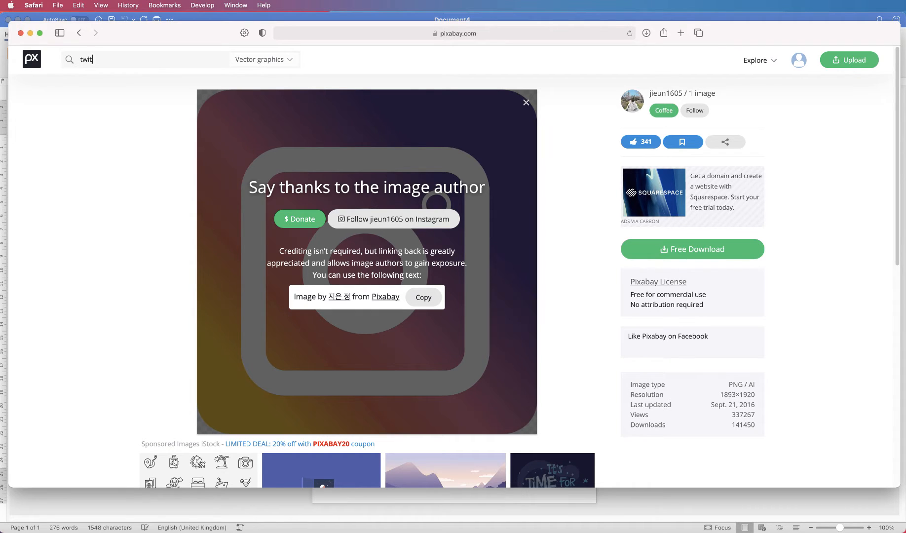
Step: Search for "twitter" and download the light blue rounded-square icon with the cream bird as a 1280×1280 PNG
key("Return")
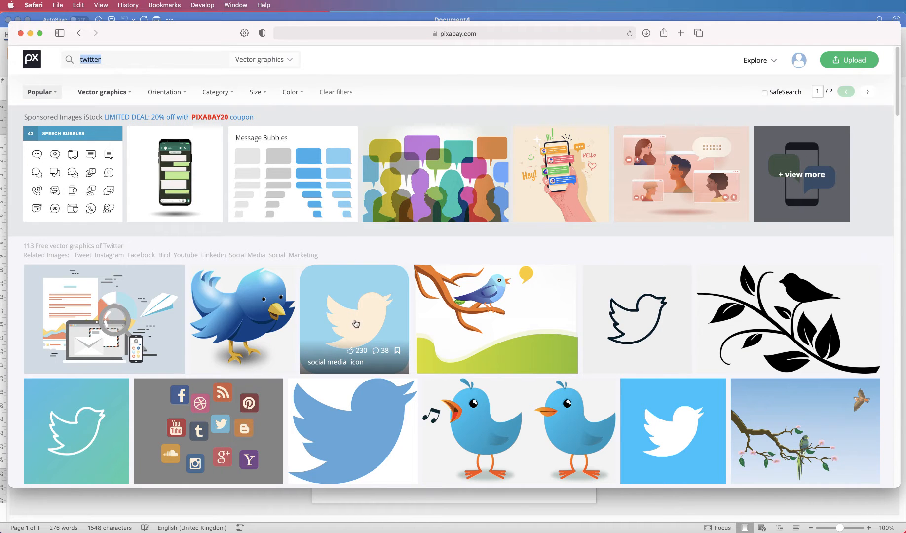
left_click(337, 309)
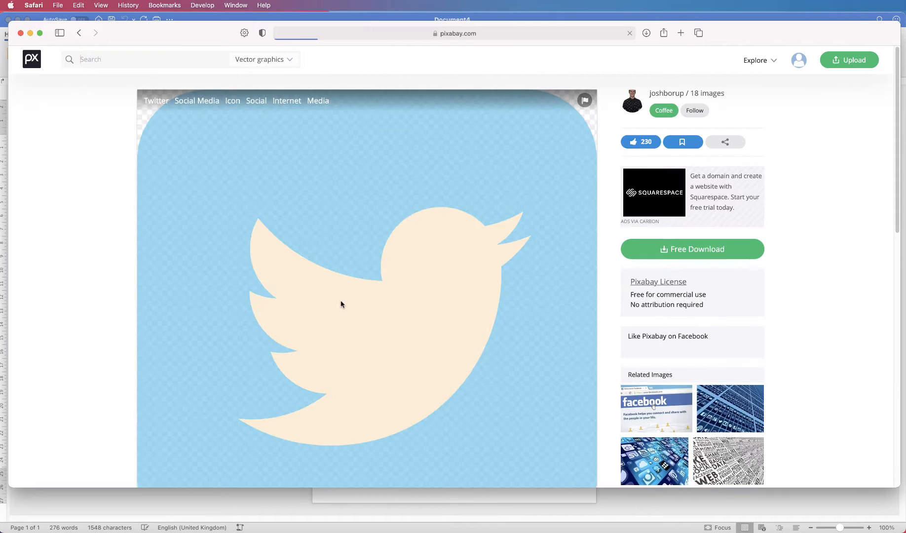
left_click(670, 251)
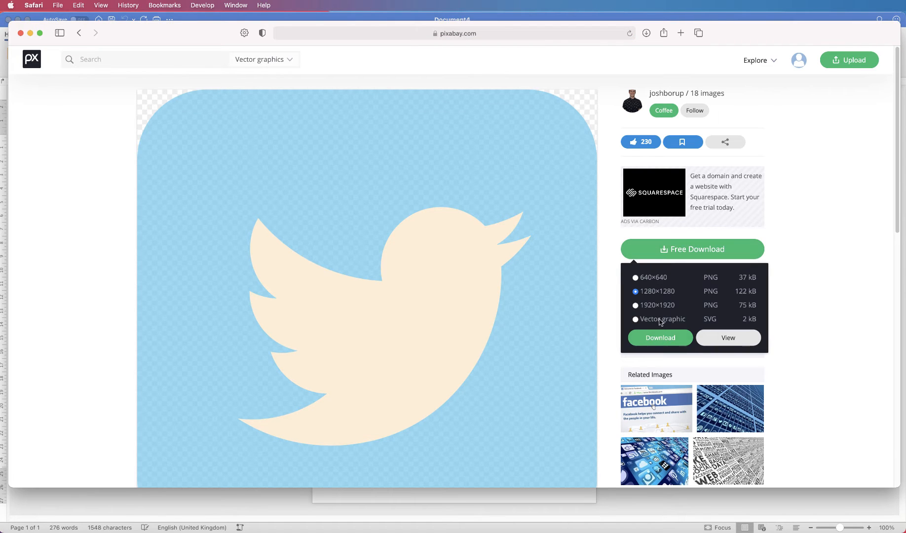
left_click(660, 338)
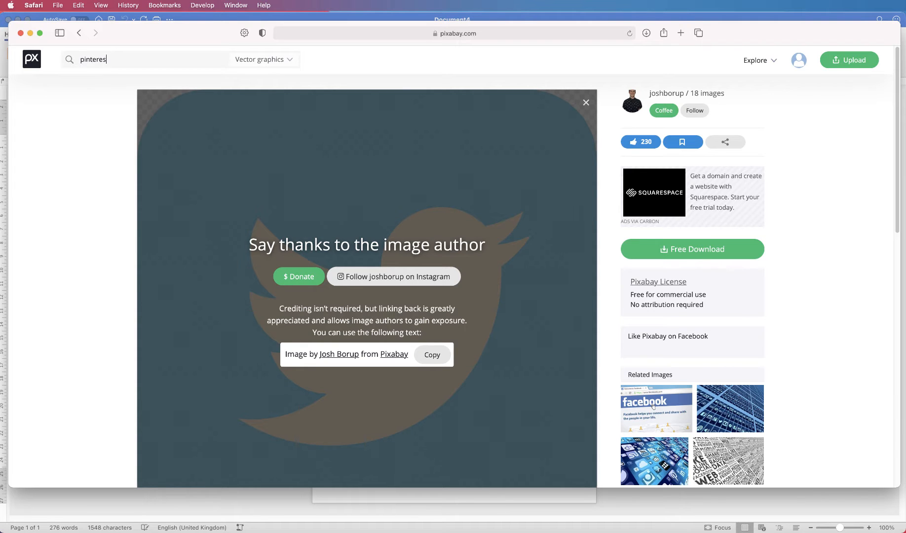
Step: Search for "pinterest" and download the muted red rounded-square icon with the cream circle as a 1280×1280 PNG
key("Return")
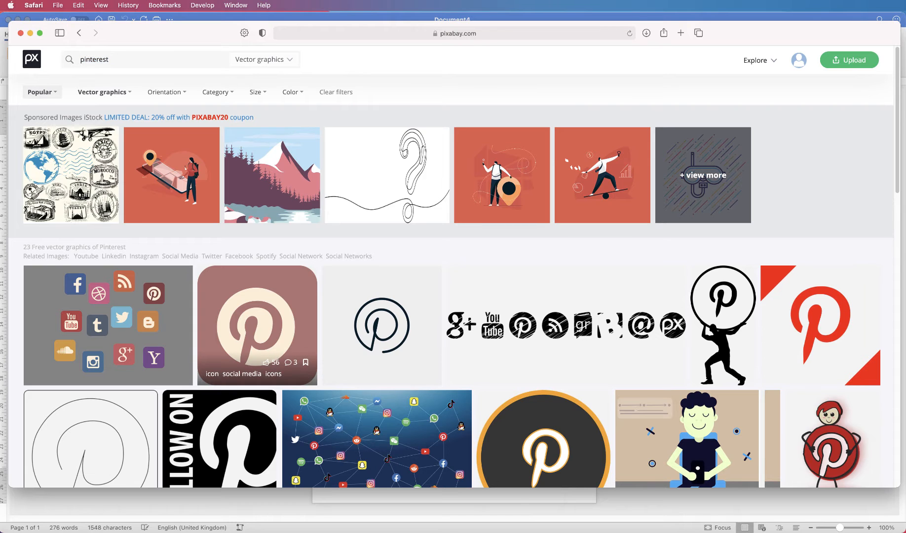
left_click(256, 326)
left_click(693, 243)
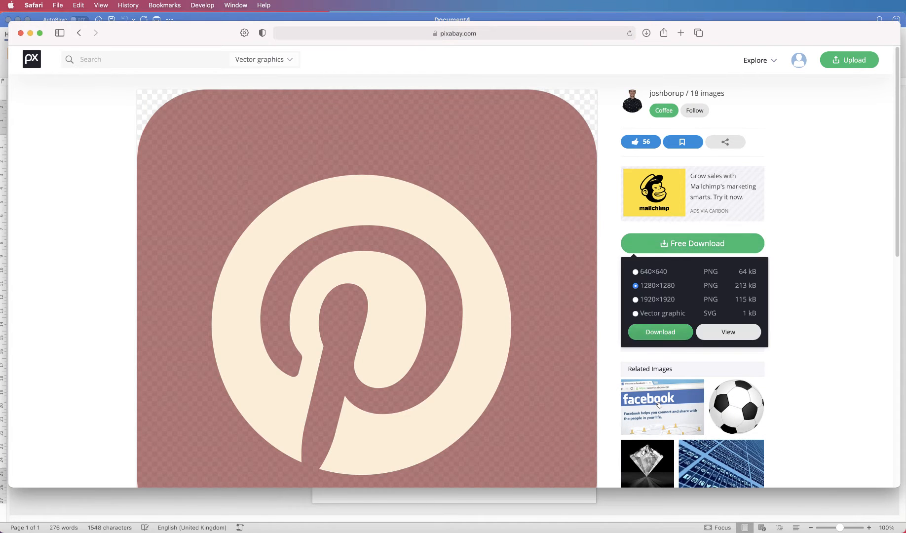
left_click(661, 334)
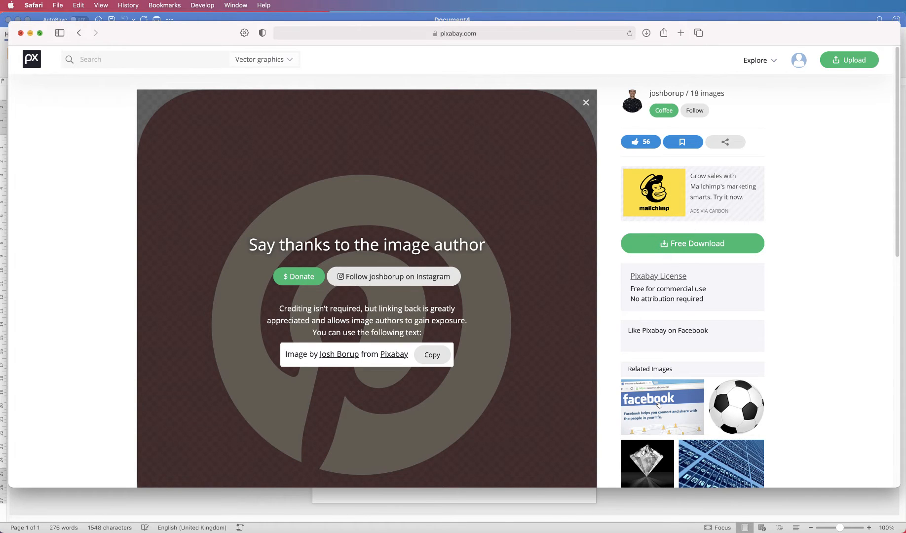
Step: Switch to the Word letterhead and insert the downloaded Pinterest, Twitter, Instagram and Facebook PNG files from the Downloads folder
key("super+m")
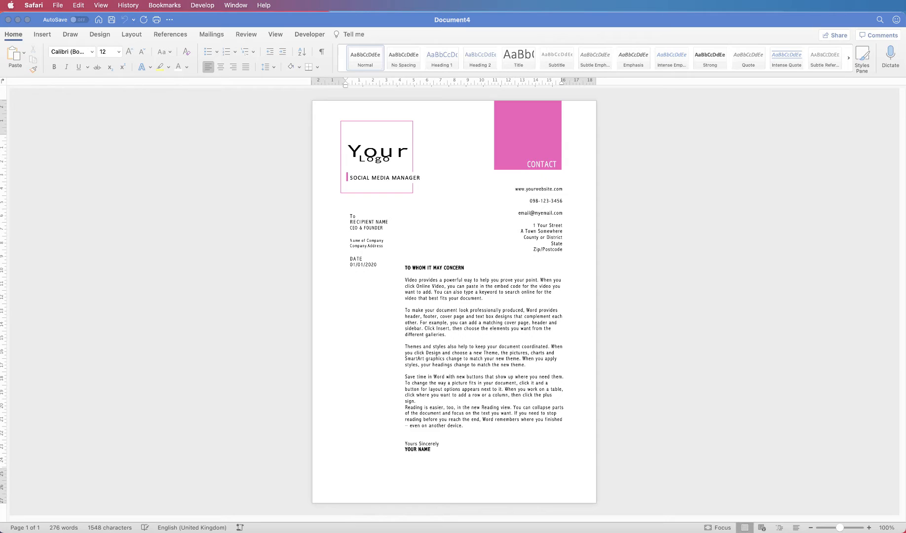
left_click(368, 315)
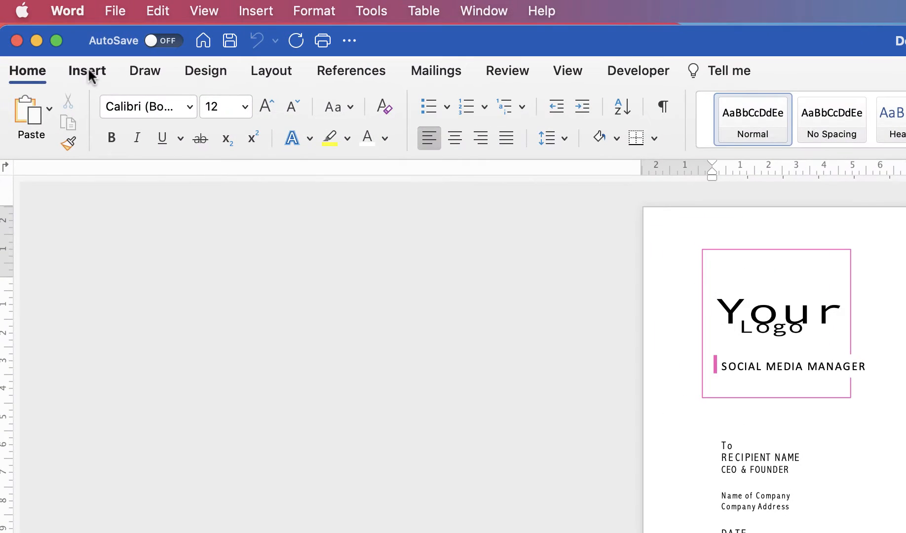
left_click(42, 34)
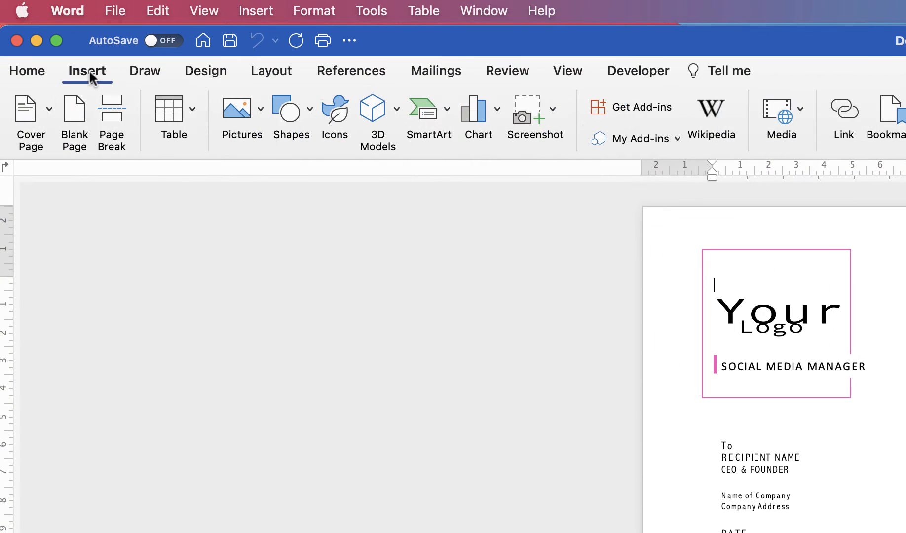
left_click(260, 108)
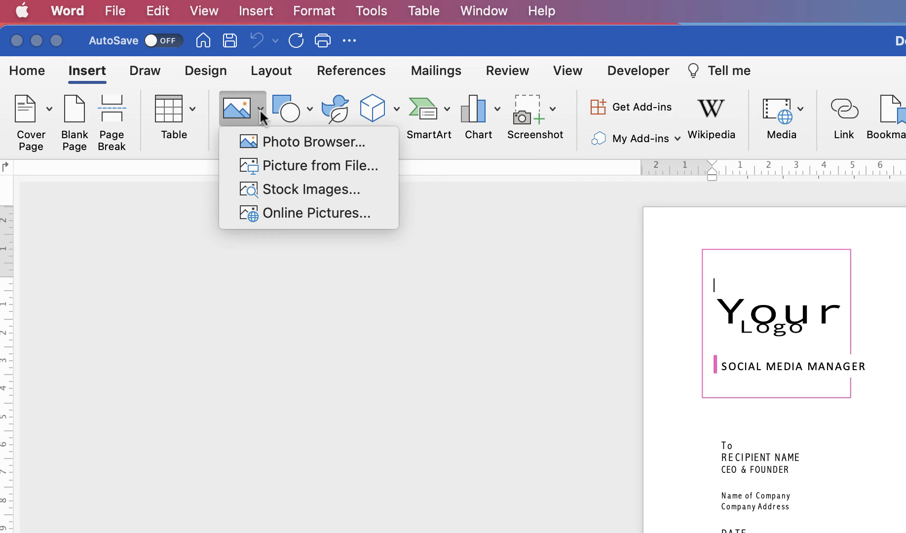
left_click(276, 167)
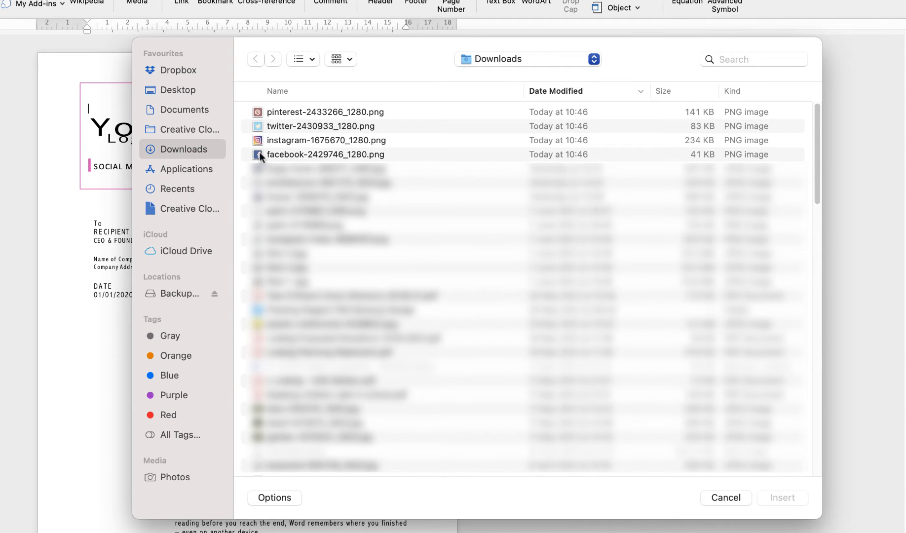
left_click(286, 112)
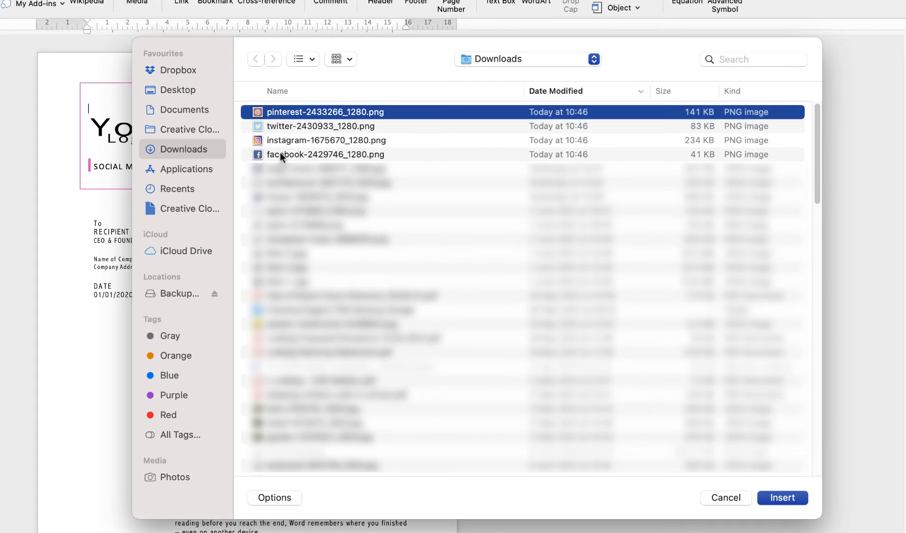
left_click(280, 154, "shift")
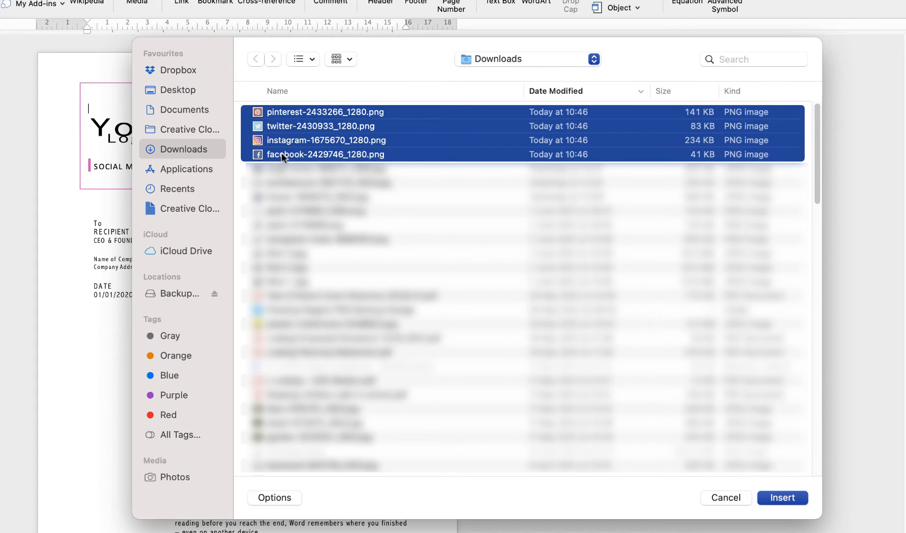
left_click(781, 500)
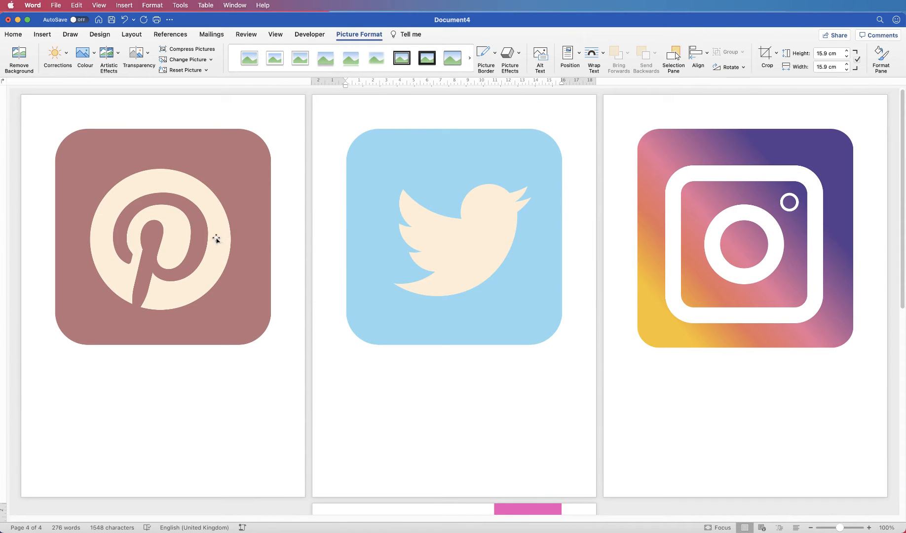
Step: Set the Pinterest picture's text wrapping to In Front of Text and shrink it to about 4.87 cm square
left_click(230, 211)
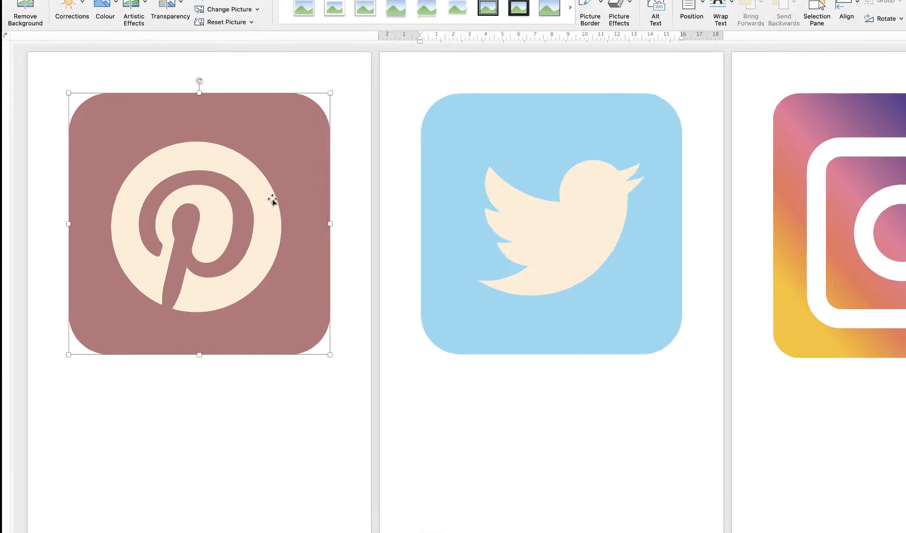
right_click(224, 214)
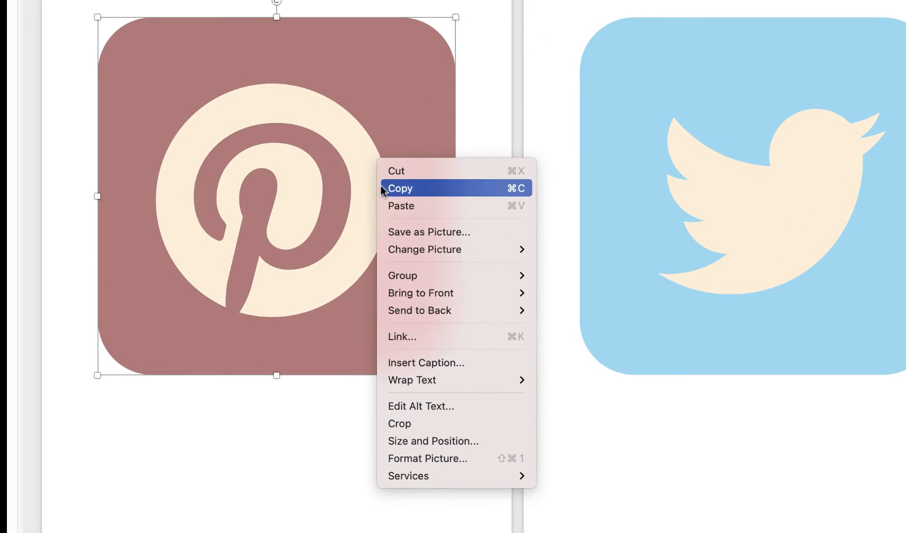
mouse_move(399, 383)
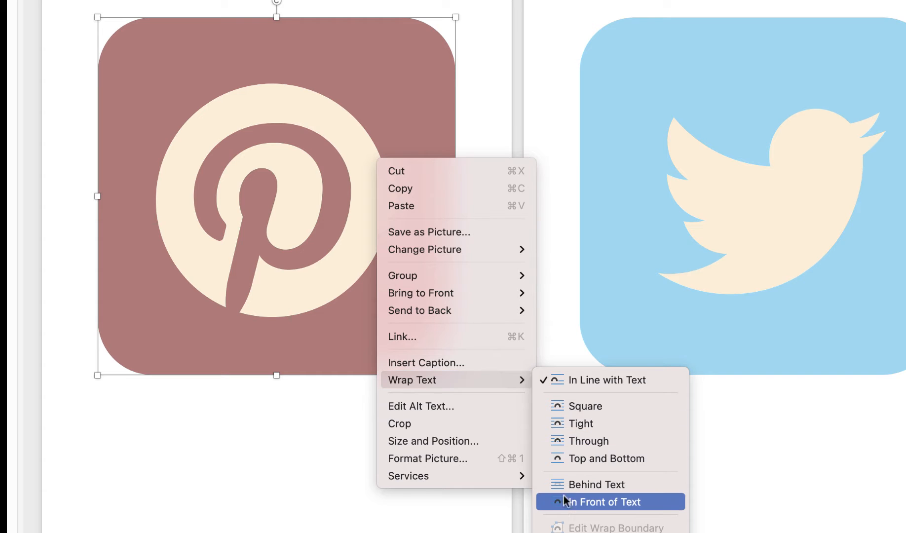
left_click(577, 502)
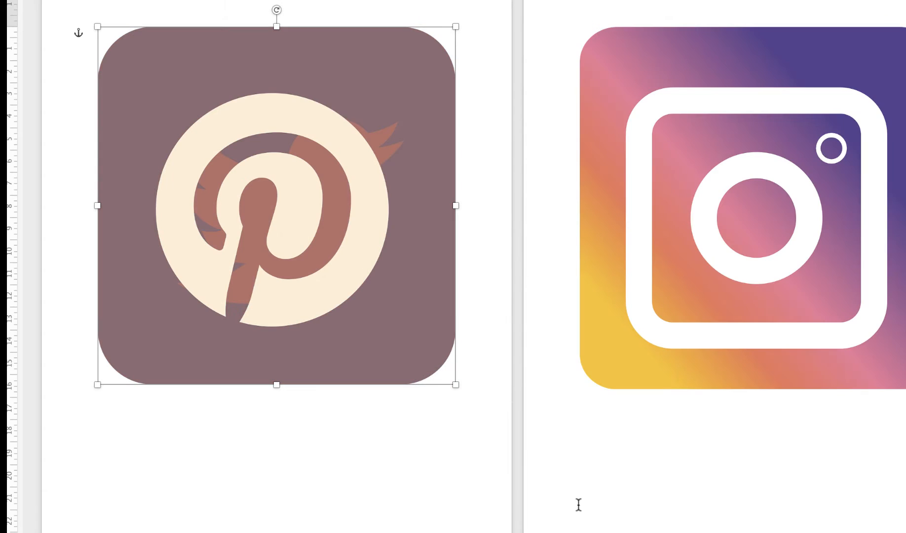
left_click_drag(455, 385, 207, 137)
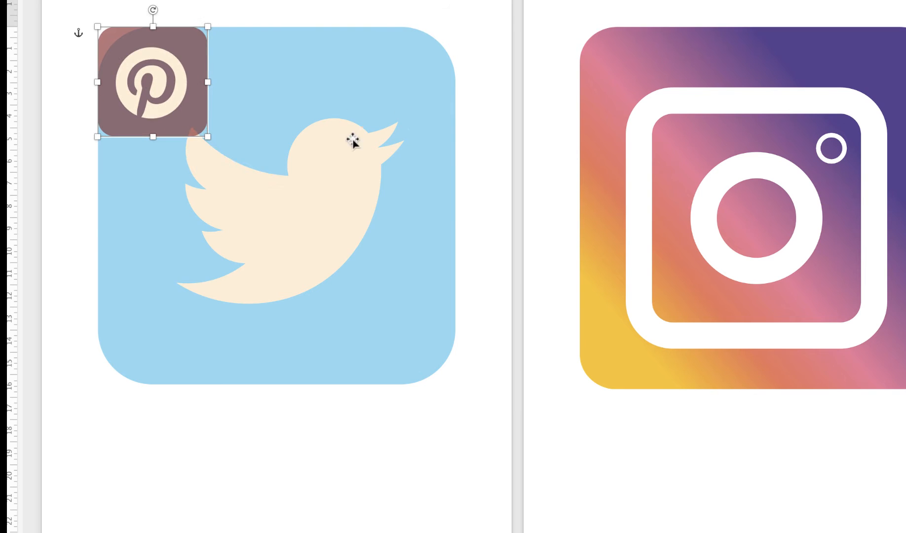
Step: Set the Twitter picture's text wrapping to In Front of Text and shrink it to about 4.27 cm square
left_click(341, 259)
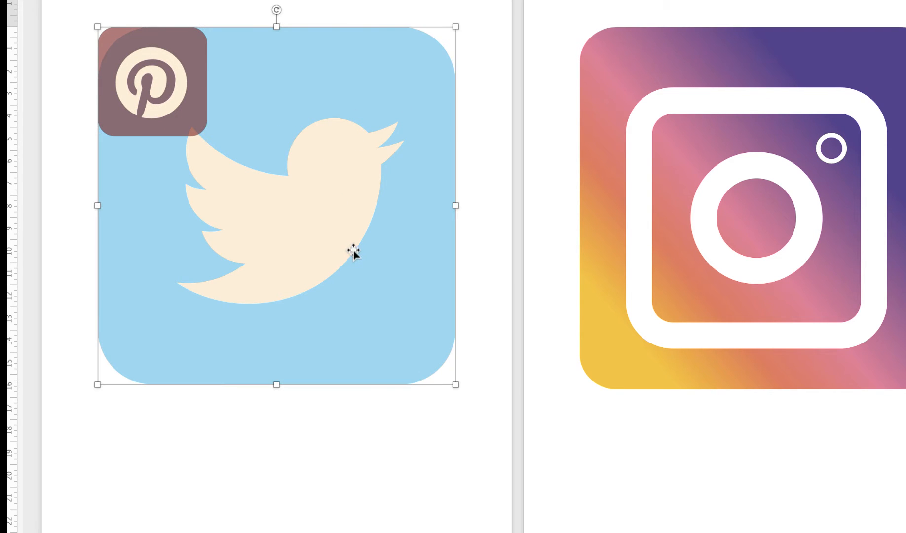
right_click(354, 257)
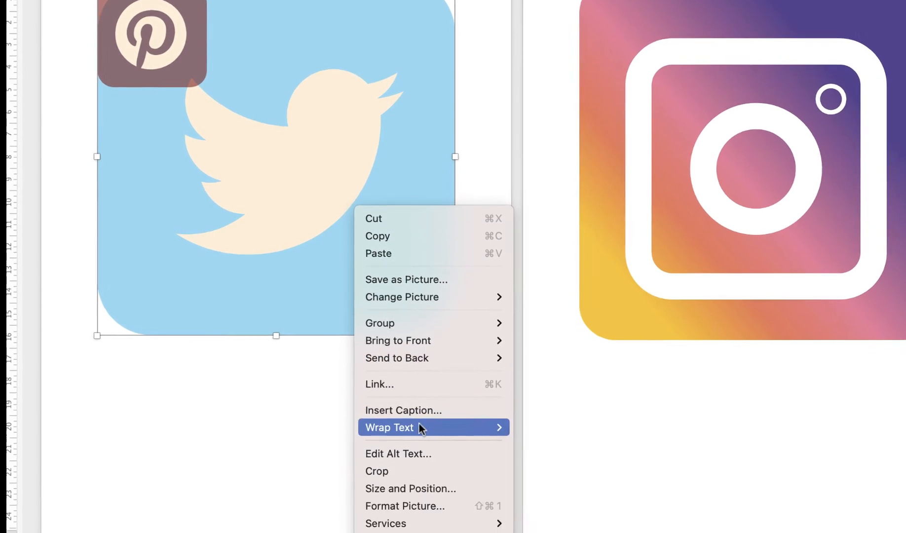
mouse_move(423, 477)
left_click(559, 447)
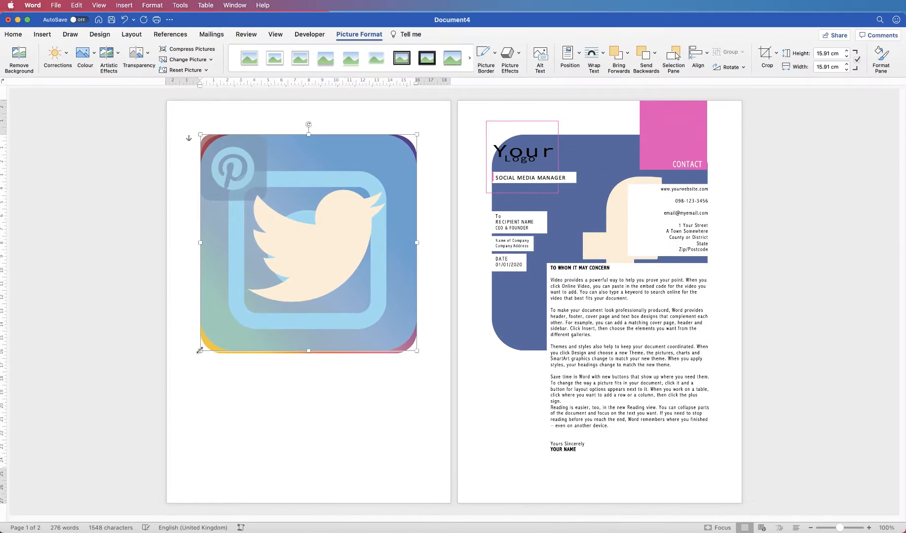
left_click_drag(336, 232, 600, 0)
left_click_drag(360, 188, 359, 189)
Step: Set the Instagram picture's text wrapping to In Front of Text and shrink it to about 3.69 by 3.63 cm
left_click(335, 287)
right_click(331, 286)
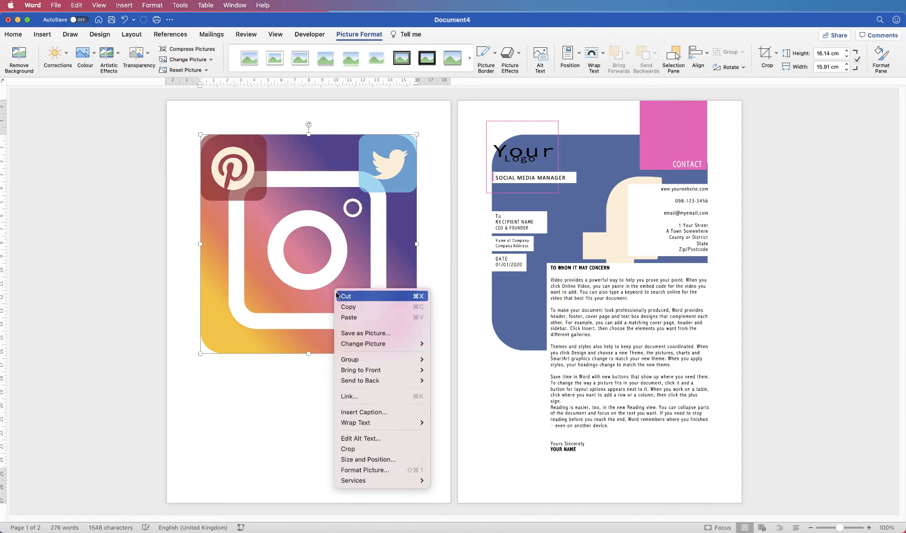
mouse_move(358, 427)
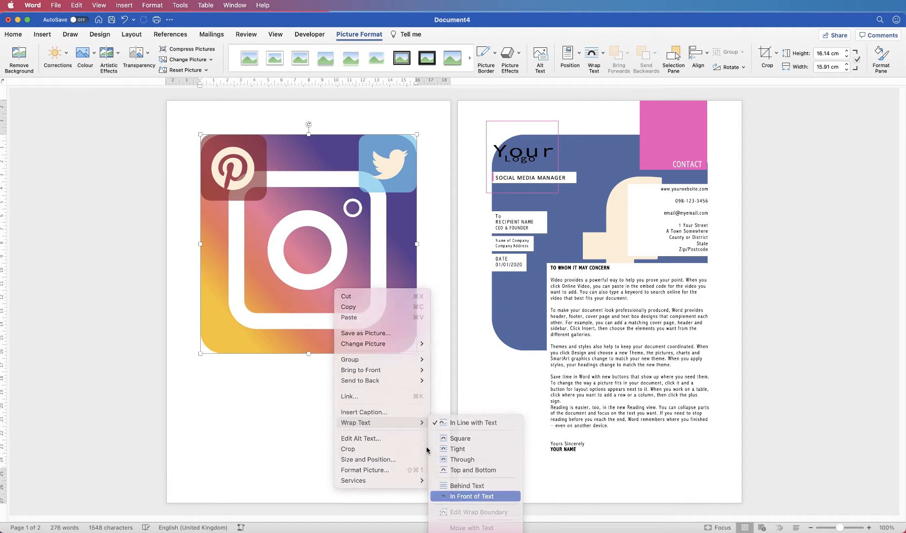
left_click(444, 497)
left_click_drag(346, 353, 513, 185)
Step: Set the Facebook picture's text wrapping to In Front of Text and shrink it to about 2.54 cm square below the date
left_click(376, 314)
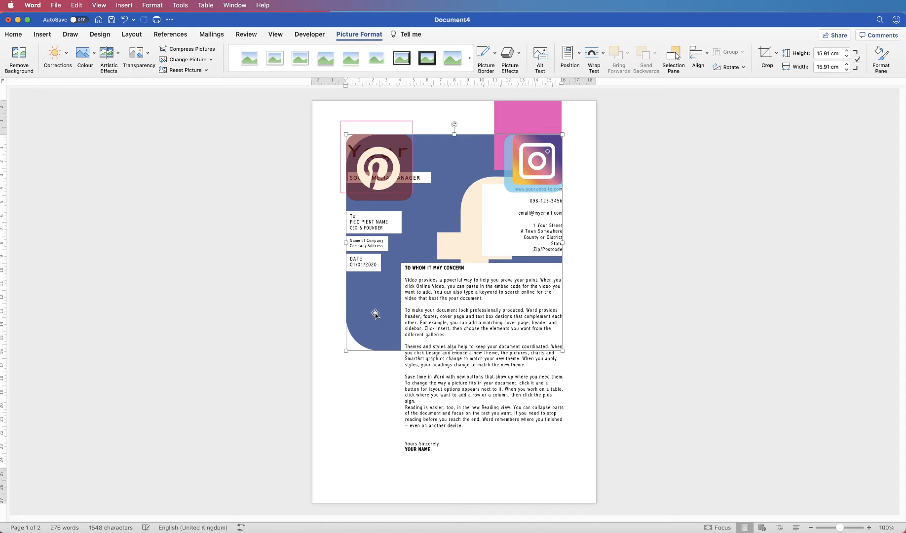
right_click(377, 305)
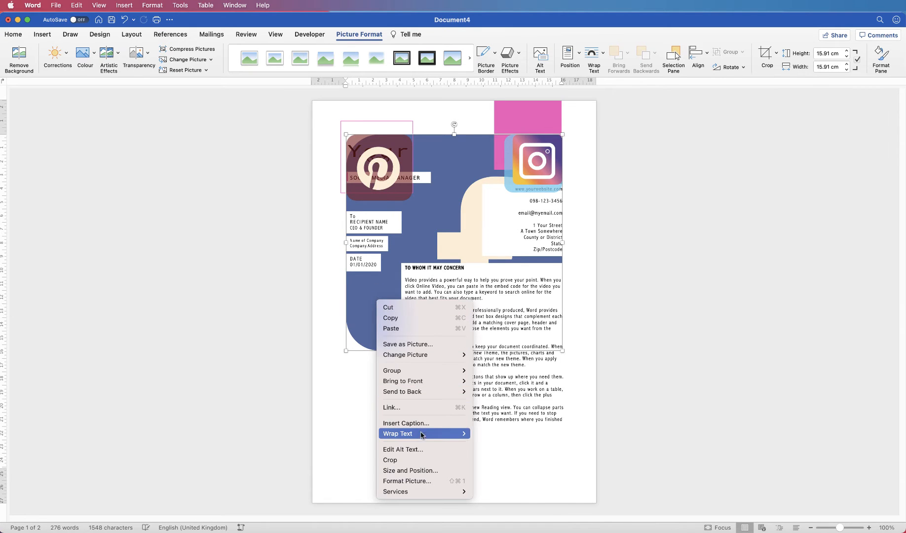
mouse_move(423, 435)
left_click(502, 508)
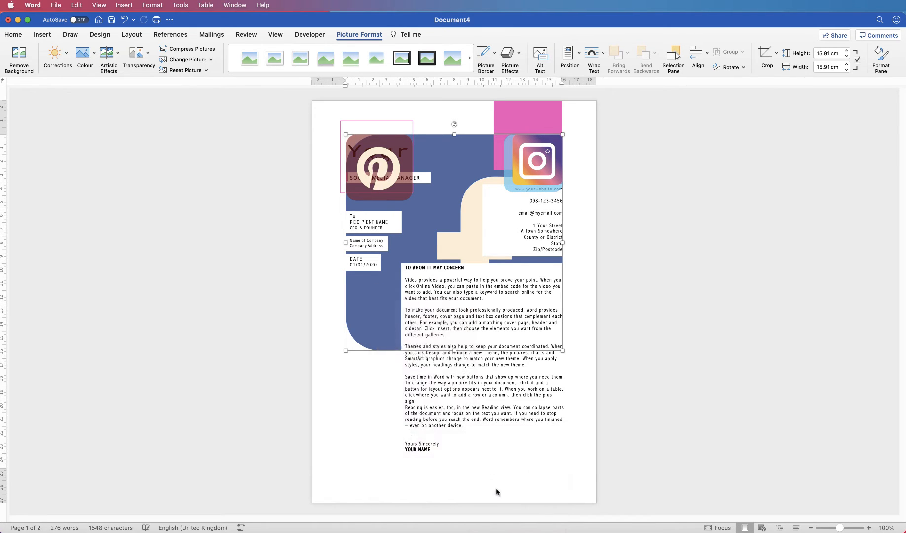
left_click_drag(346, 352, 380, 341)
Step: Stack the Instagram, Twitter and Pinterest icons in a column below the Facebook icon, beside the letter text
left_click_drag(524, 174, 357, 385)
left_click_drag(532, 173, 370, 435)
left_click_drag(376, 168, 374, 469)
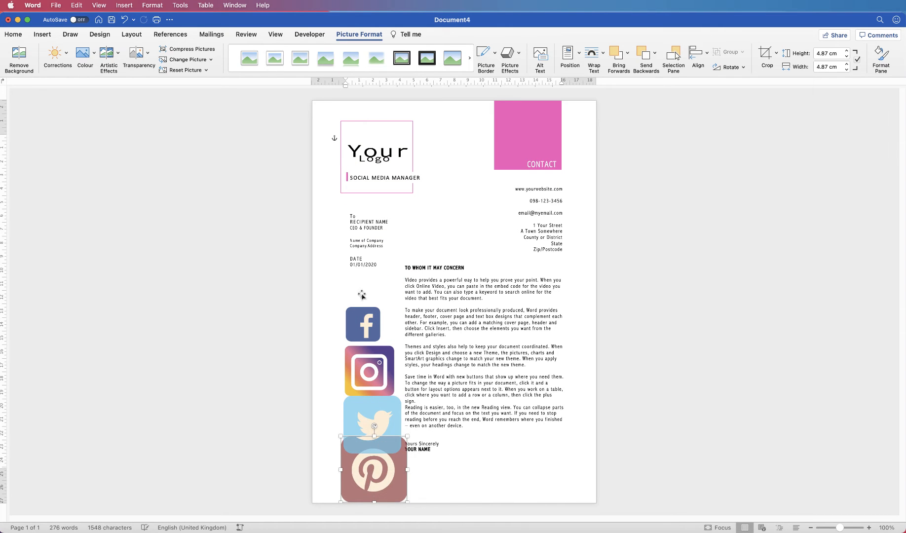
Step: Shrink the Facebook icon to about 1.27 cm square and position it just below the date, lined up with the recipient details
left_click(364, 325)
double_click(366, 312)
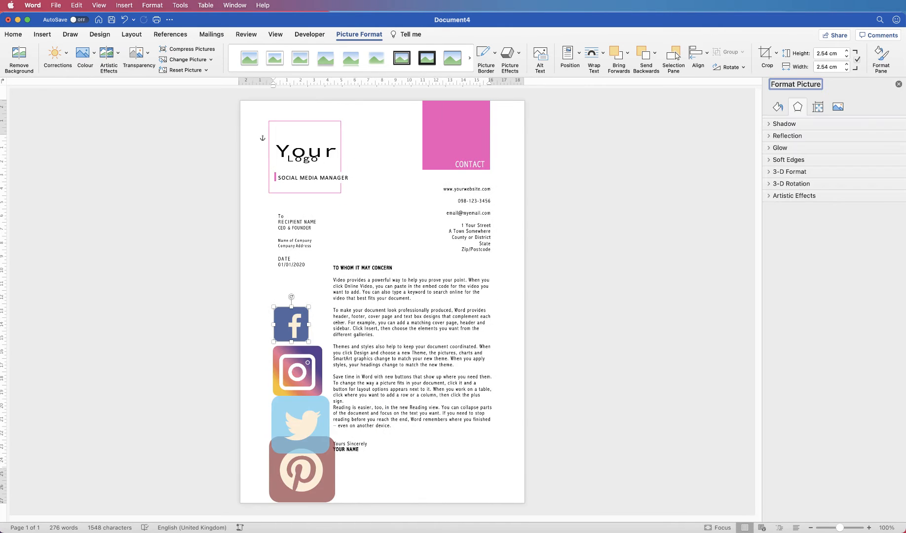
left_click_drag(297, 330, 293, 303)
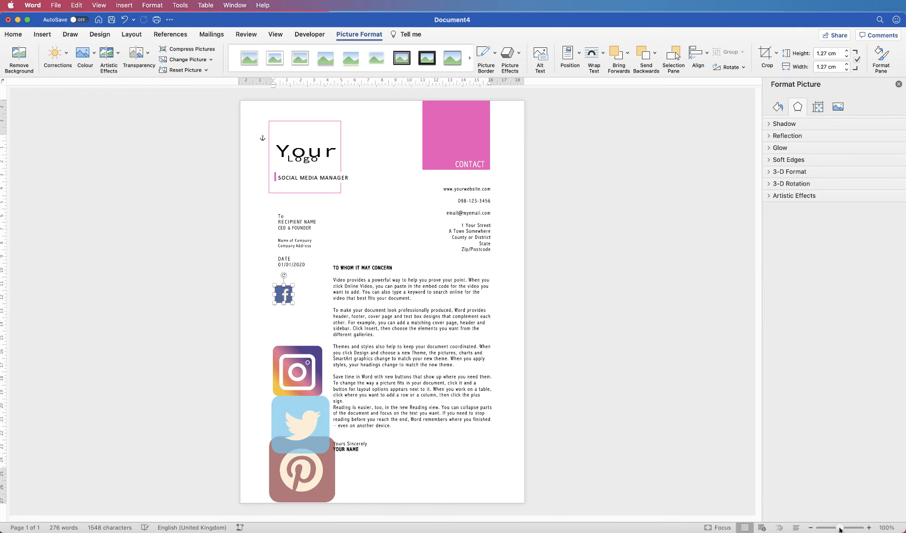
left_click_drag(840, 529, 845, 529)
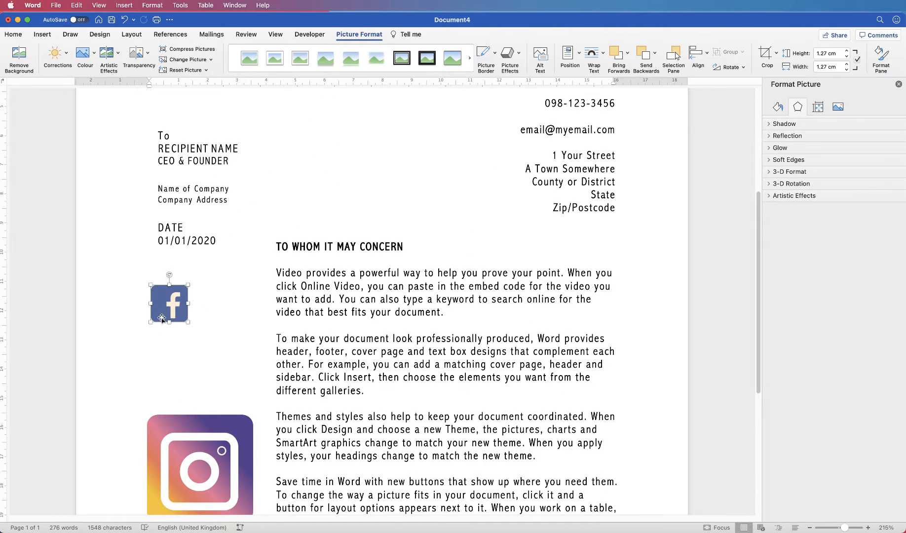
left_click_drag(162, 318, 174, 305)
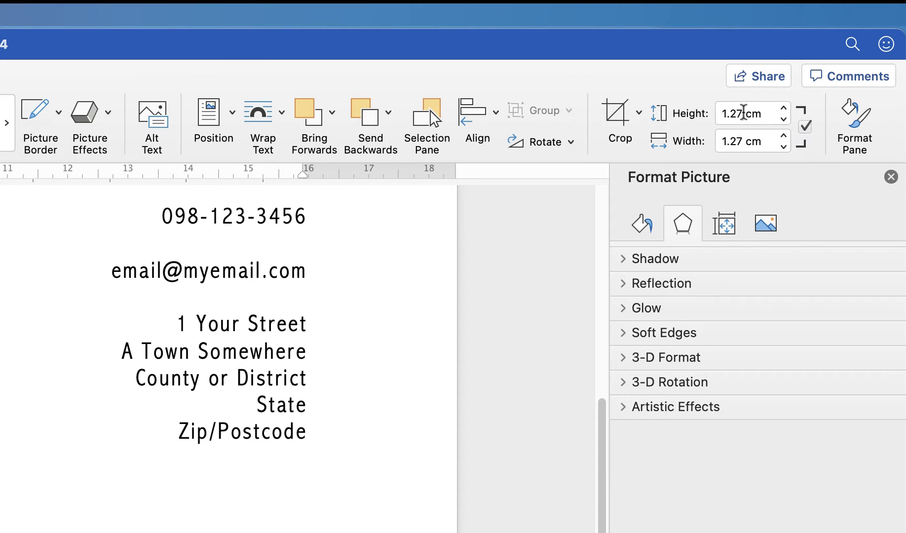
left_click_drag(744, 113, 720, 113)
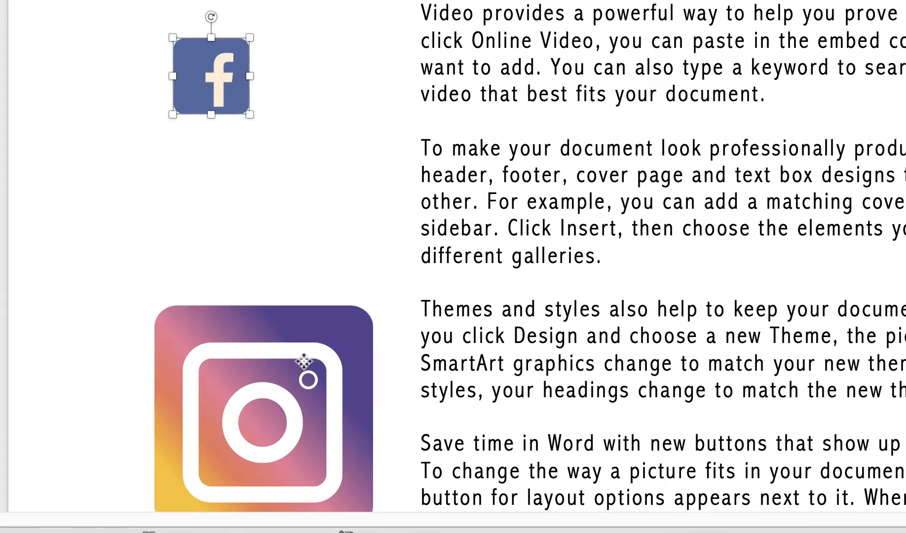
Step: Set the Instagram icon's height to 1.27 cm and place it directly below the Facebook icon
left_click(304, 361)
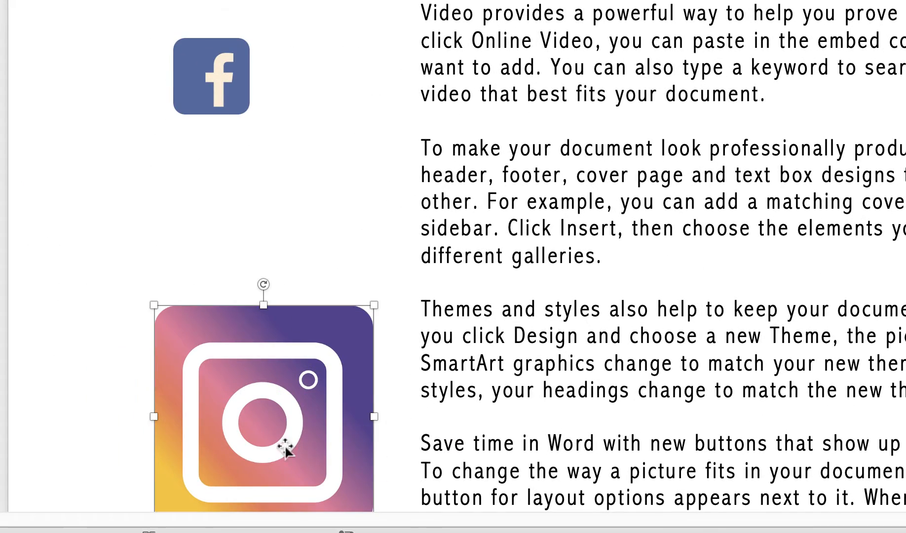
left_click_drag(258, 386, 268, 219)
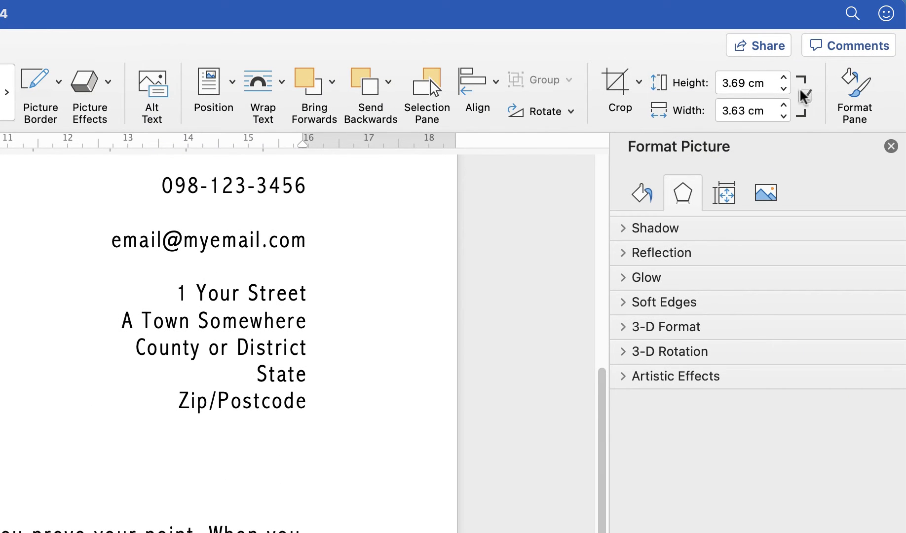
double_click(746, 84)
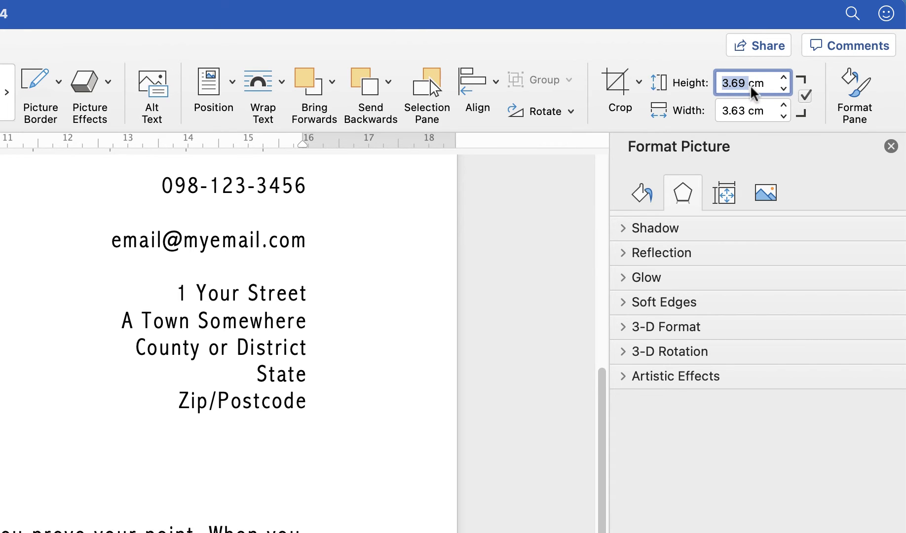
type("1.27")
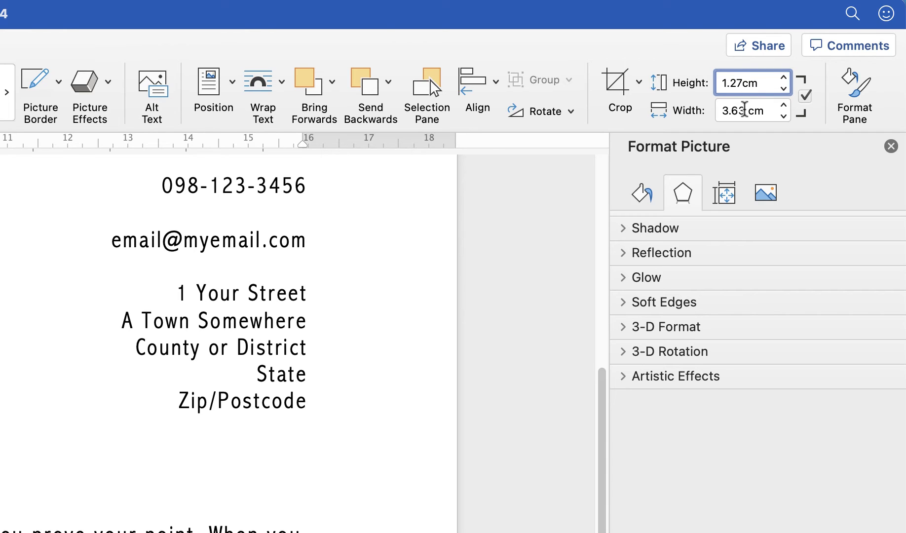
key("Return")
left_click(745, 109)
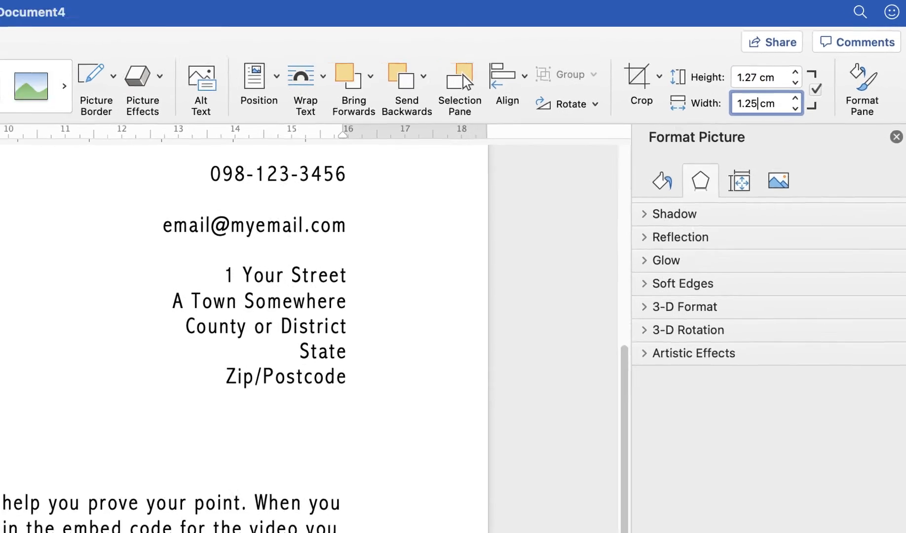
left_click_drag(53, 402, 57, 399)
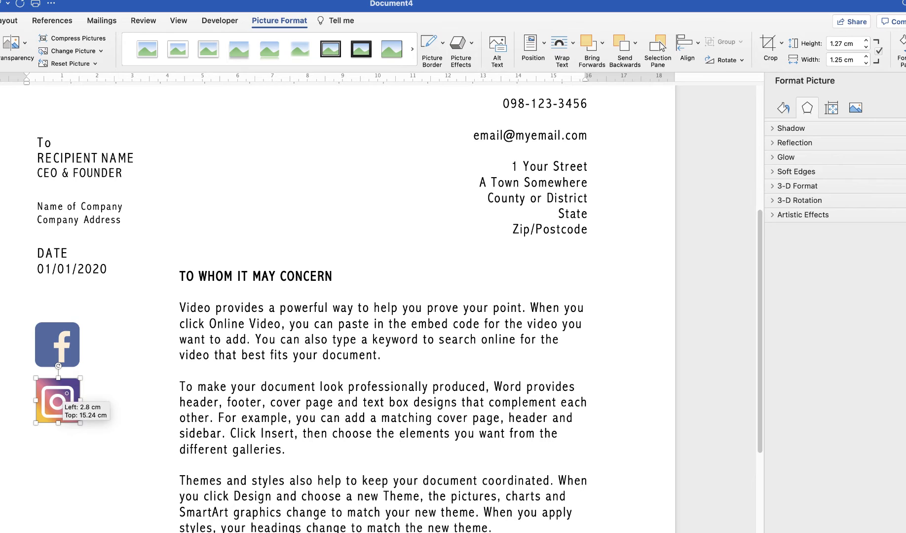
Step: Move the Twitter icon below the Instagram icon and set its height to 1.27 cm
scroll(345, 306, "down", 4)
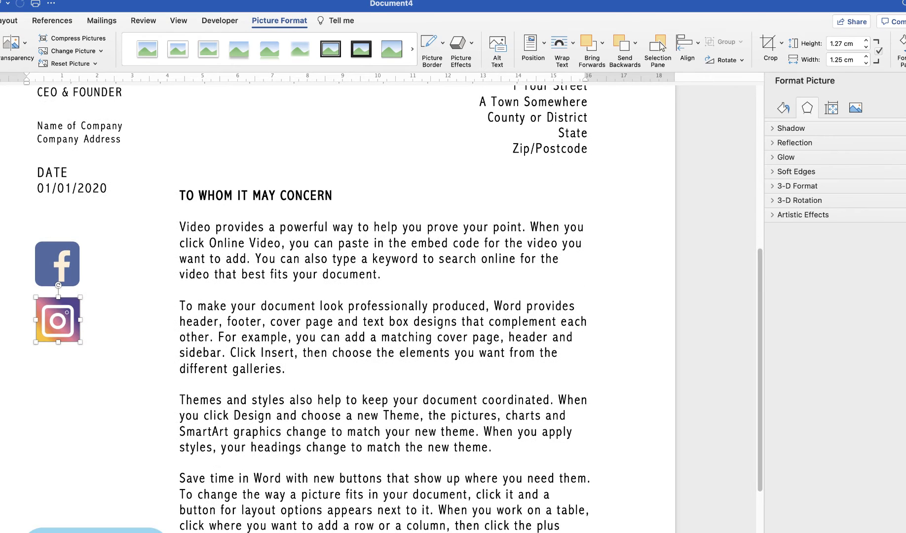
left_click_drag(102, 531, 117, 378)
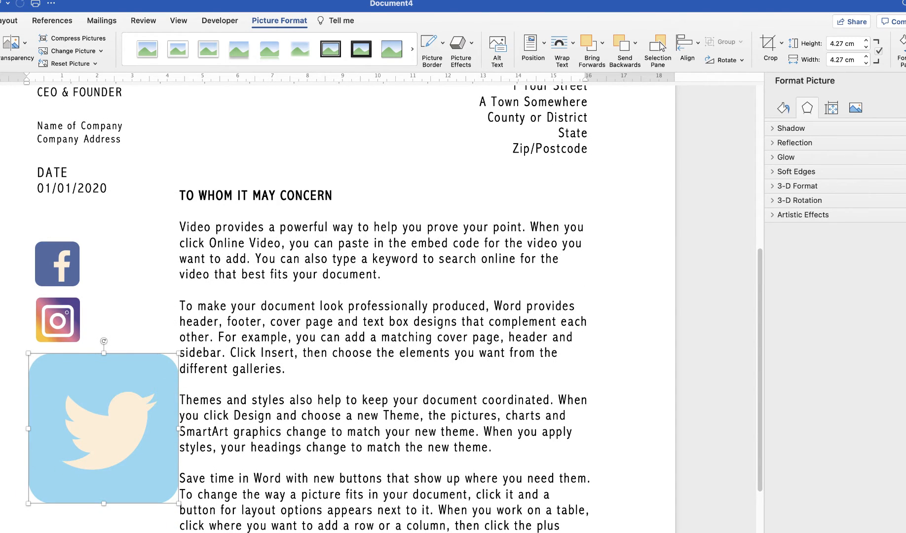
double_click(844, 44)
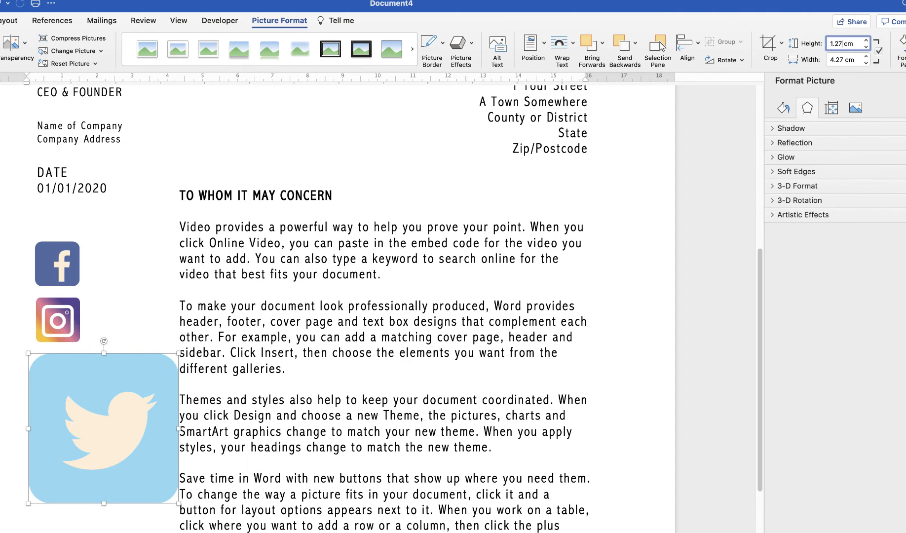
type("1.27")
key("Return")
left_click_drag(40, 370, 53, 370)
Step: Move the Pinterest icon below the Twitter icon, set its height to 1.27 cm and line it up with the column
scroll(58, 401, "down", 5)
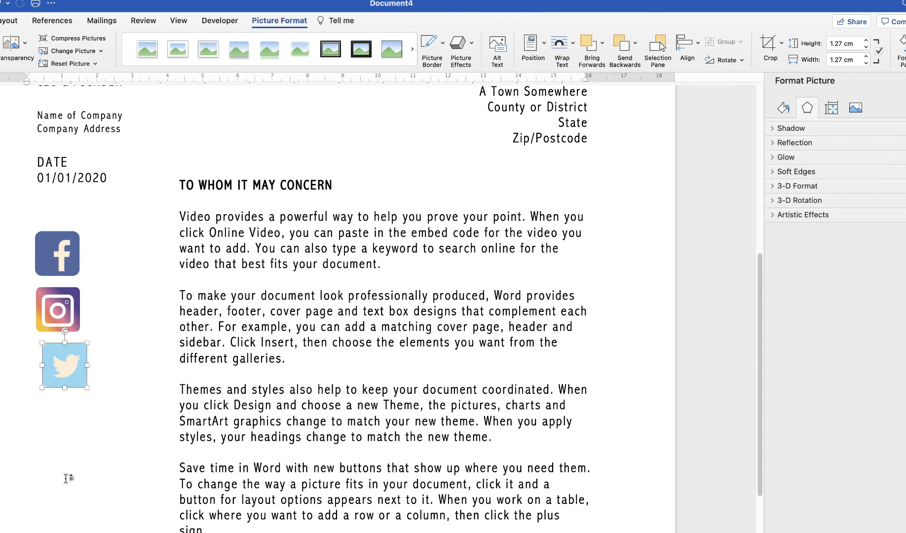
key("super+v")
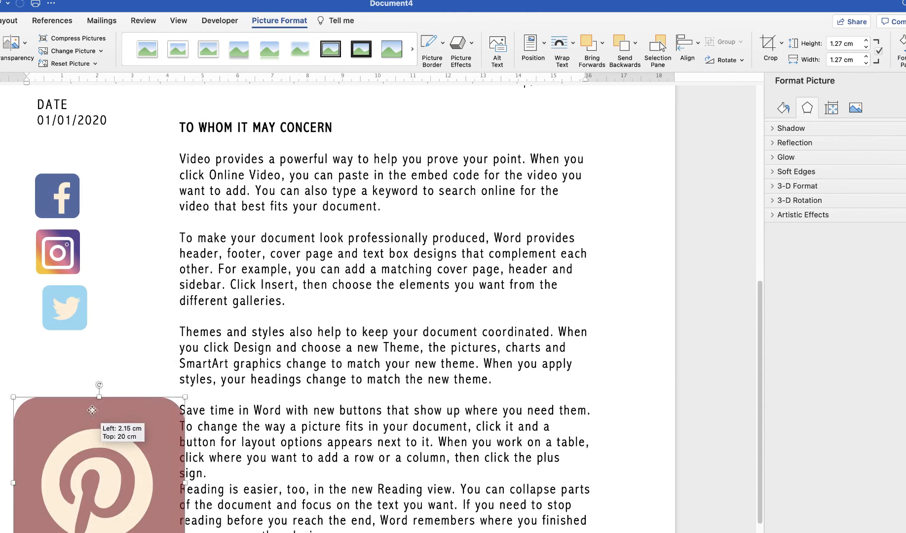
left_click_drag(846, 45, 829, 44)
type("1.27")
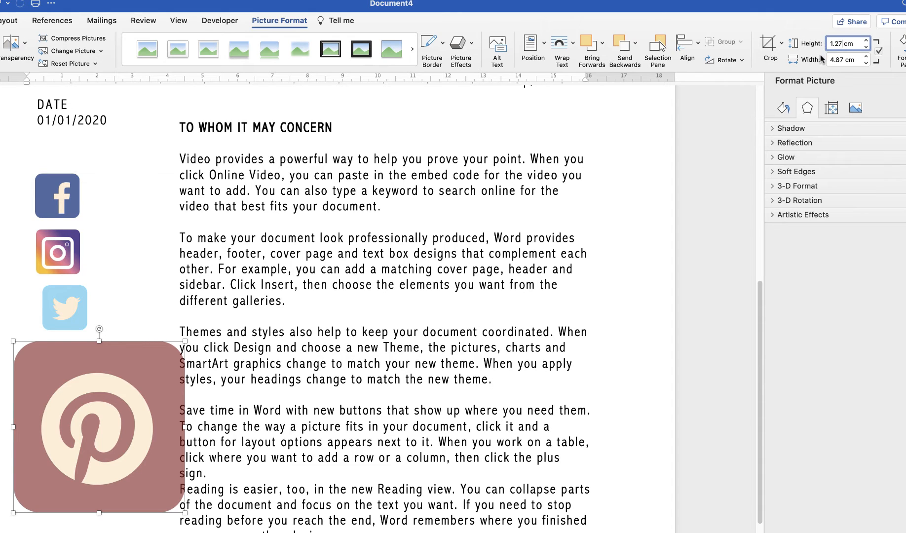
key("Return")
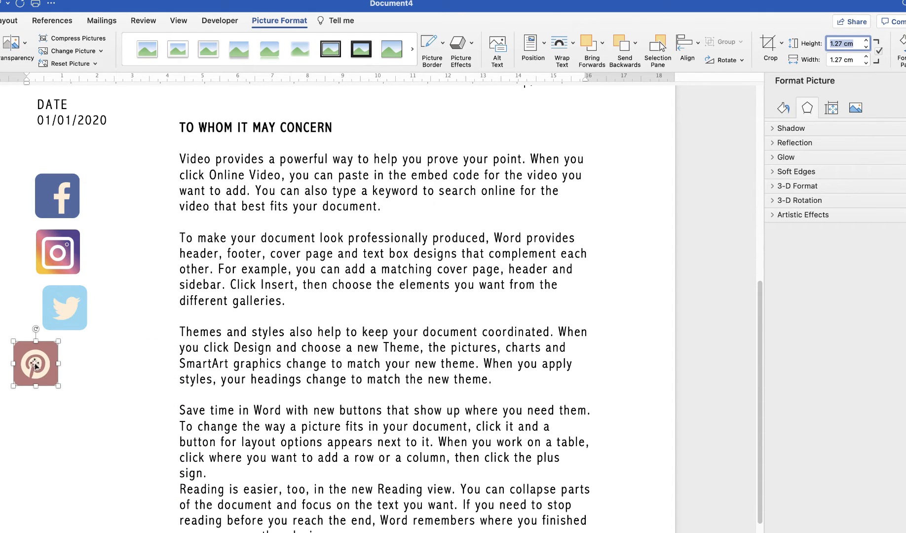
left_click_drag(35, 365, 56, 364)
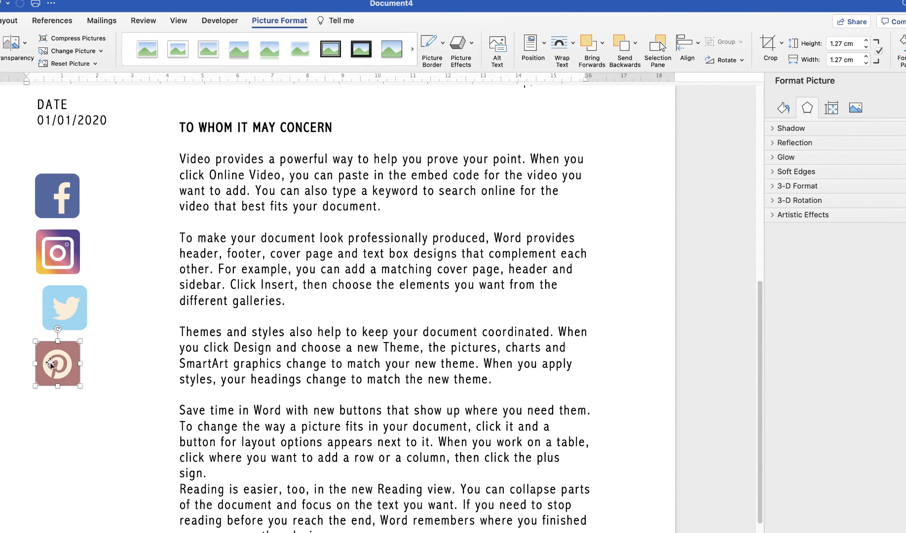
Step: Select all four social media icons together and align them to the left
left_click(65, 310, "shift")
left_click(59, 257, "shift")
left_click(57, 198, "shift")
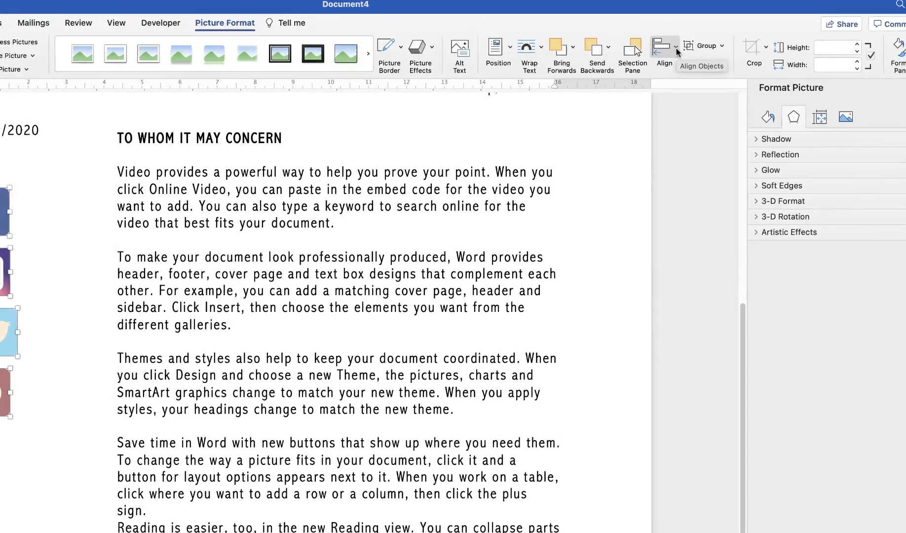
left_click(697, 44)
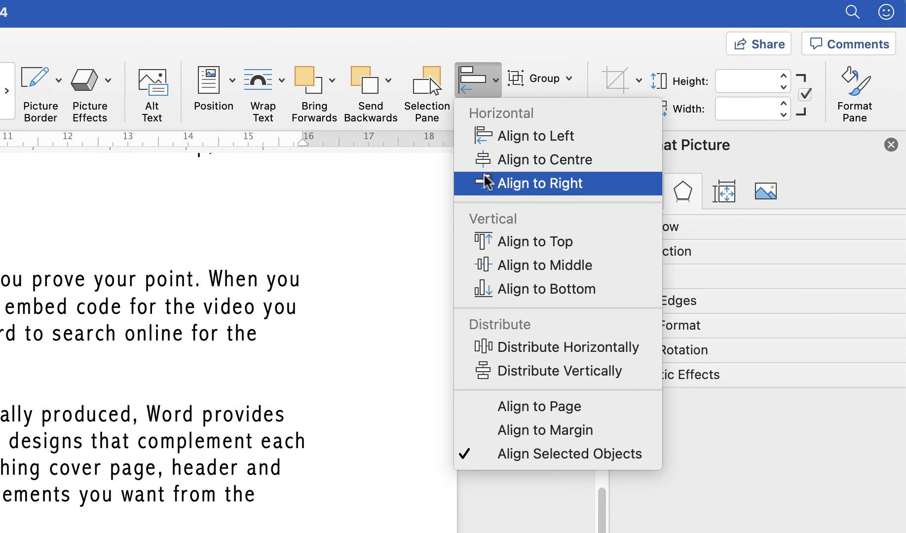
left_click(486, 140)
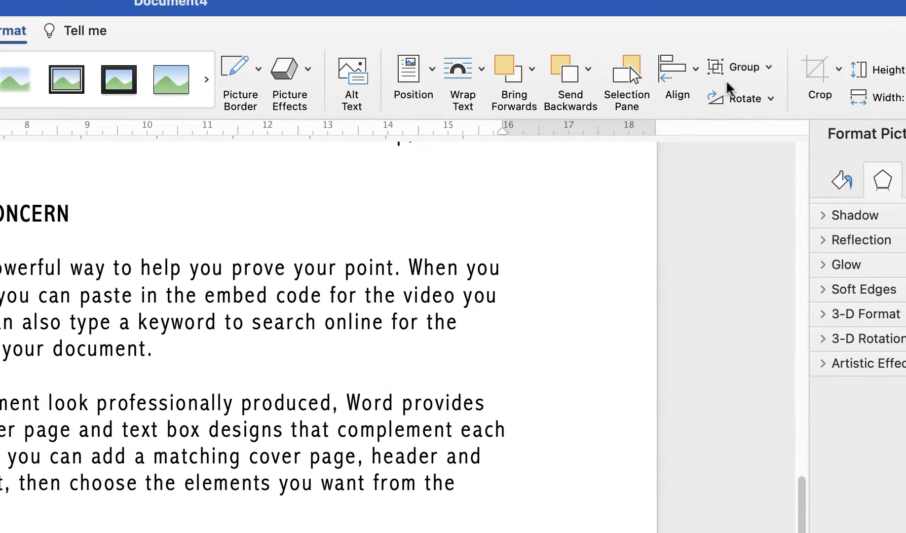
Step: Distribute the four selected icons vertically so they are evenly spaced, and deselect them
left_click(697, 74)
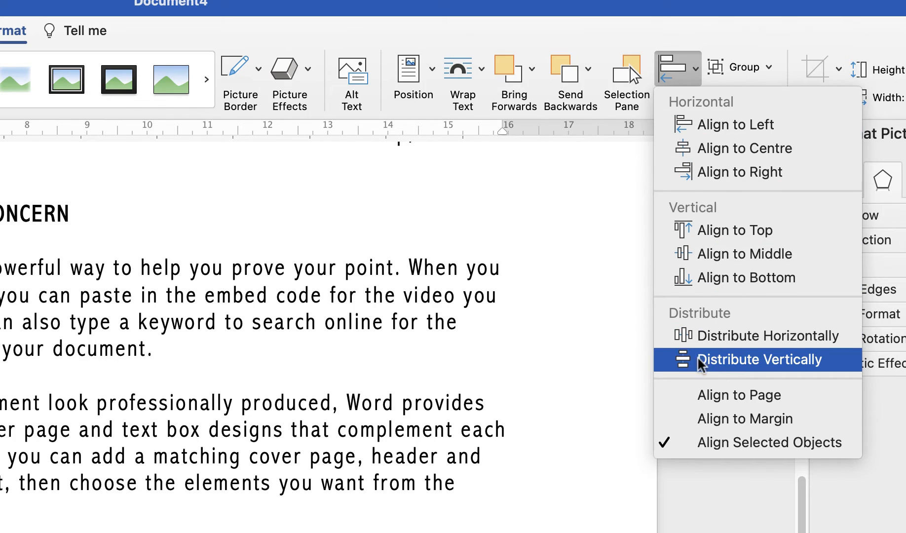
left_click(726, 365)
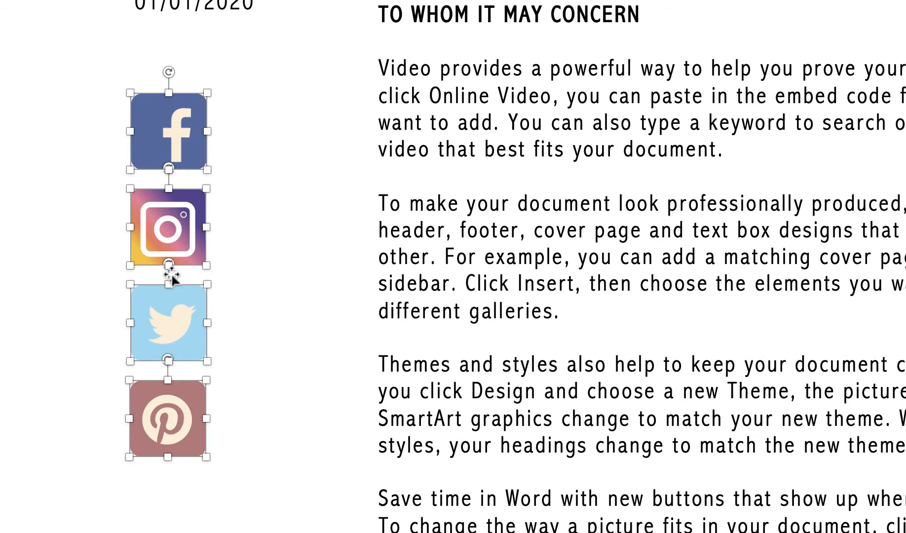
left_click(317, 357)
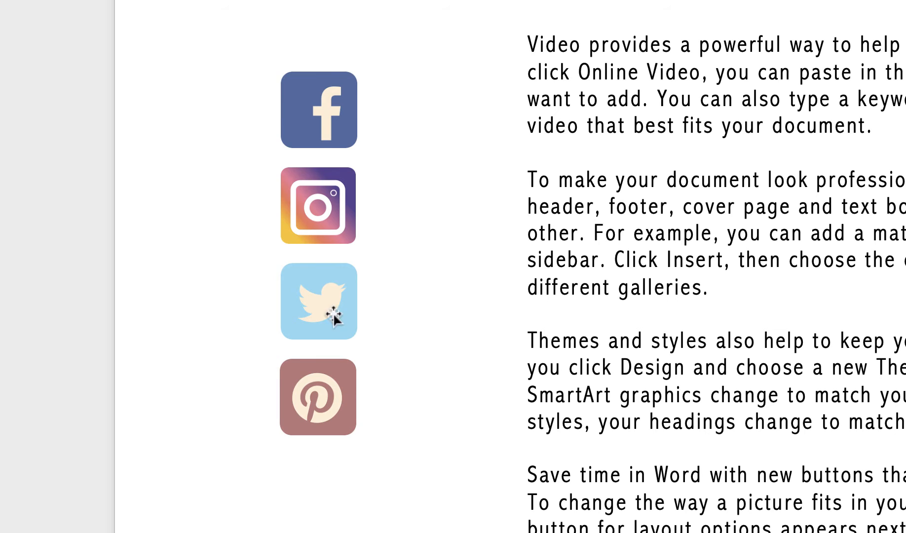
left_click(322, 111)
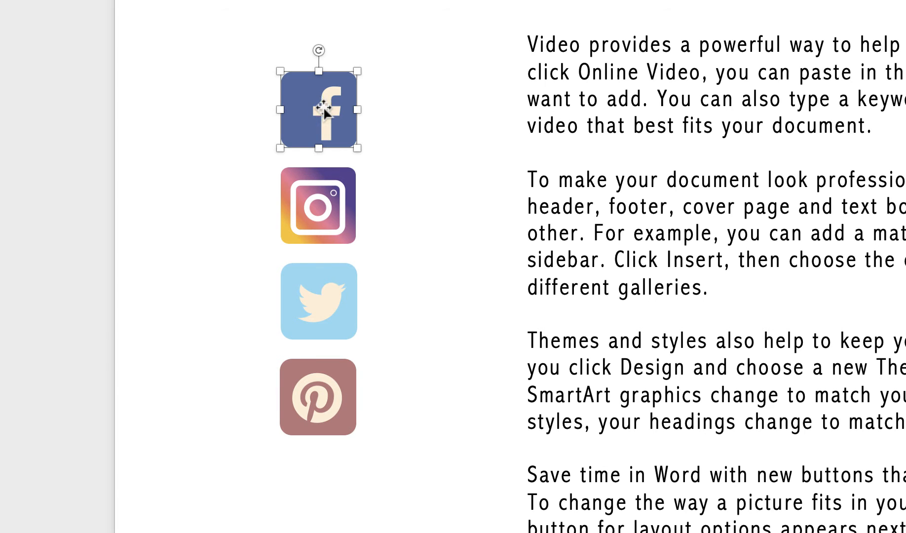
right_click(318, 112)
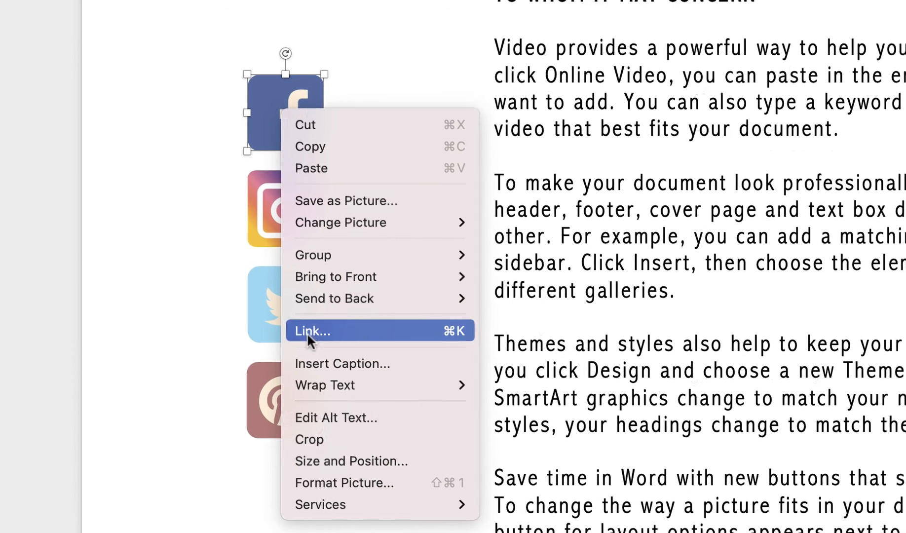
left_click(339, 328)
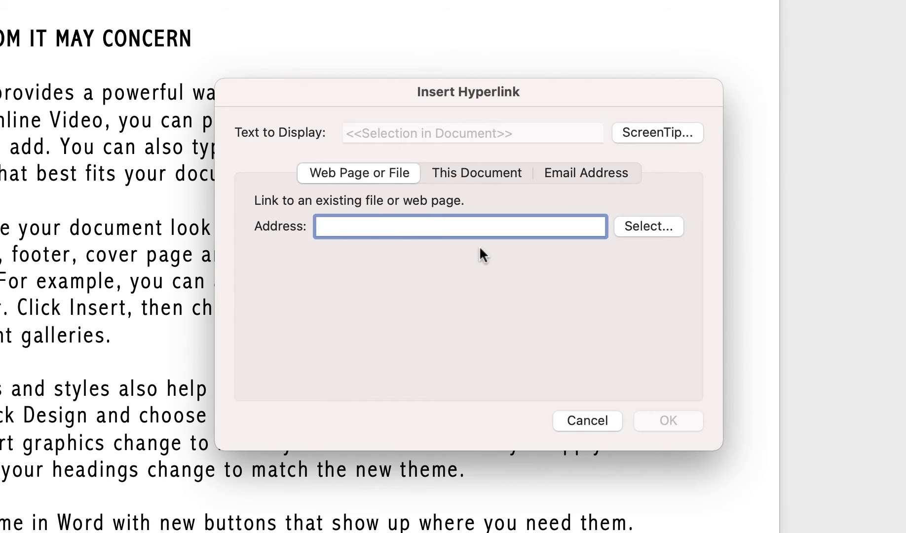
type("www")
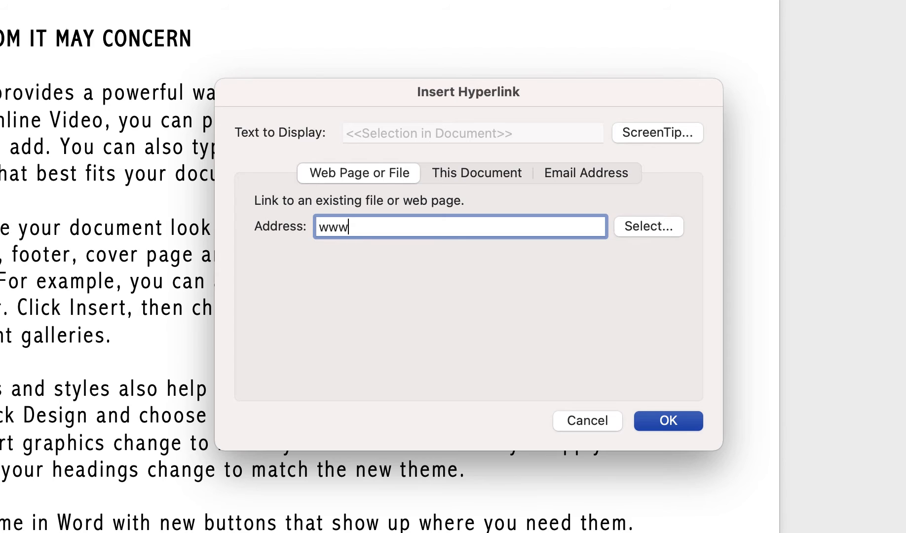
type(".fcebook.com/mark")
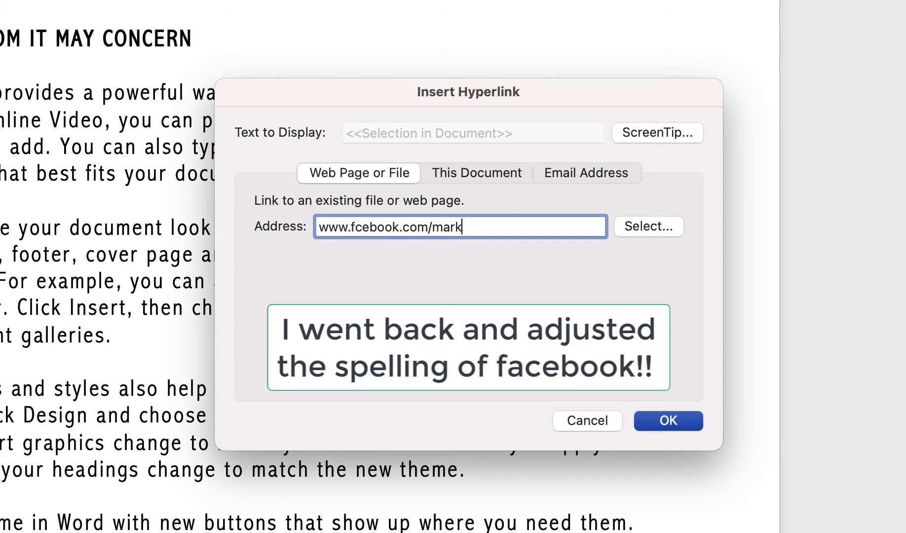
type("zuckerberg")
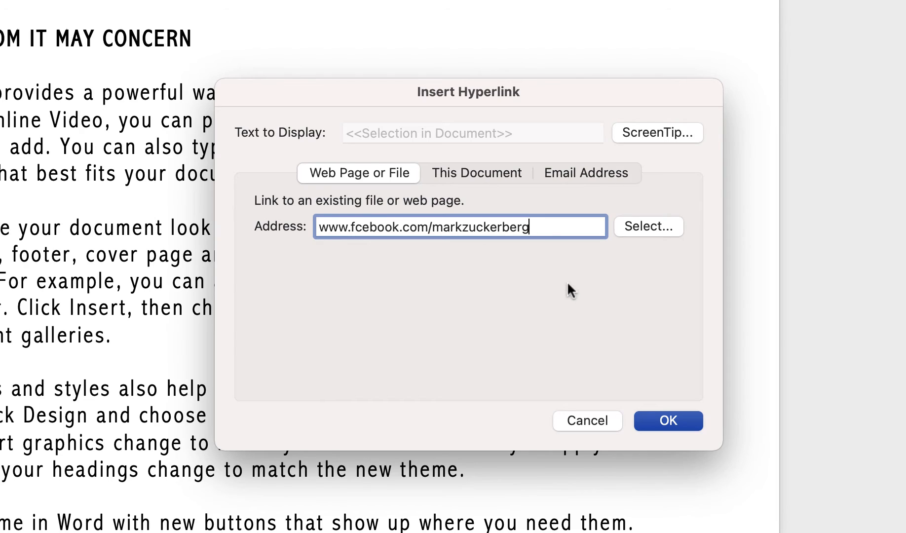
left_click(676, 419)
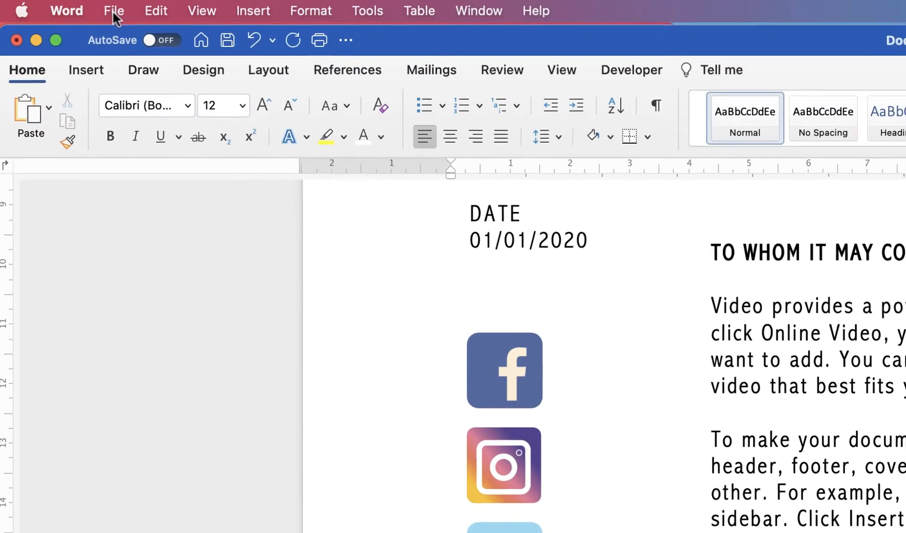
Step: Export the letterhead to the Desktop as a PDF named Doc4
left_click(56, 5)
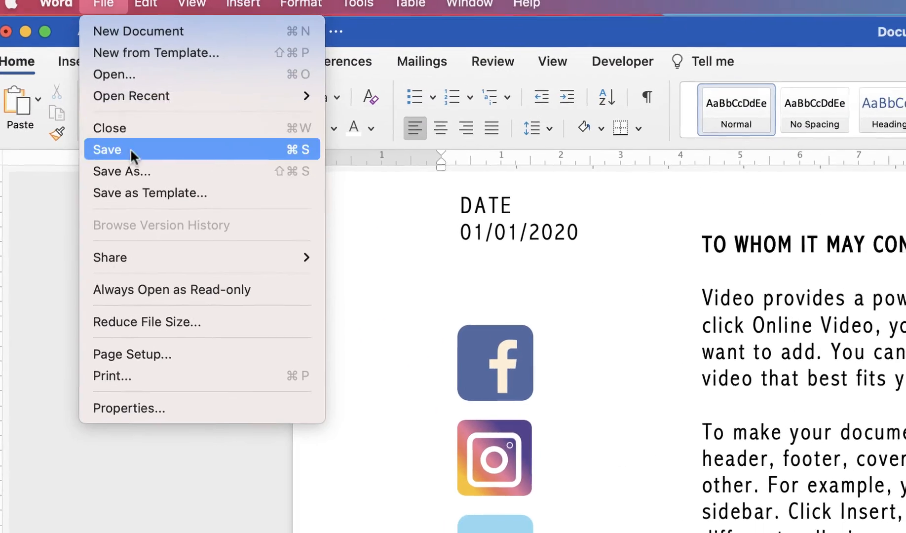
left_click(143, 160)
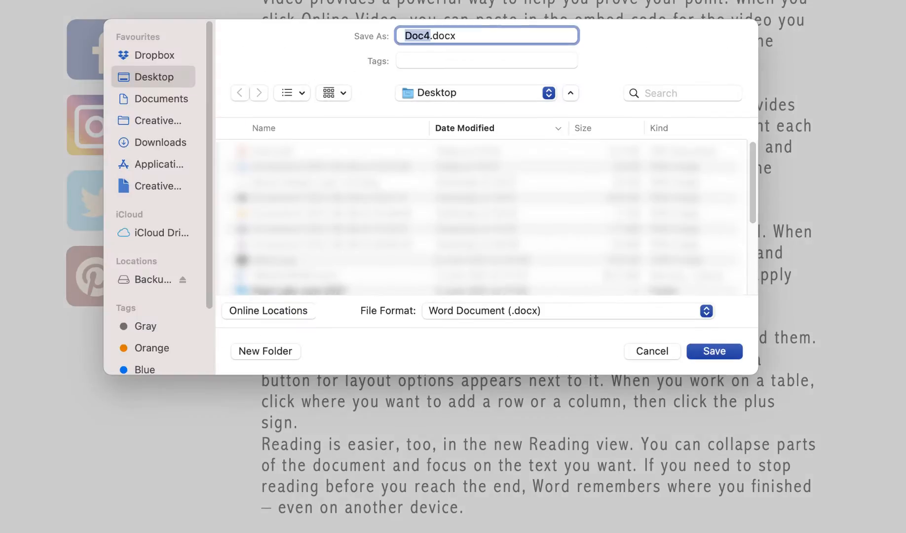
scroll(481, 218, "down", 1)
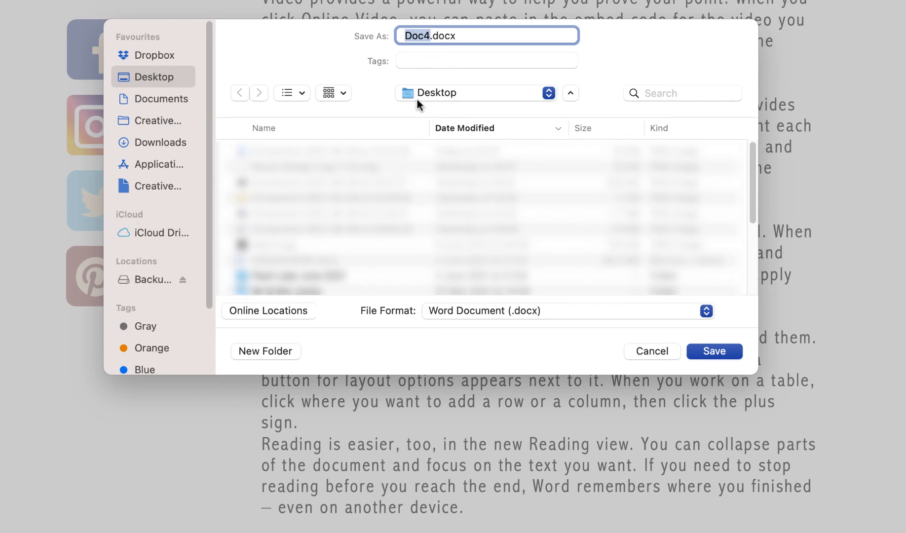
left_click(466, 312)
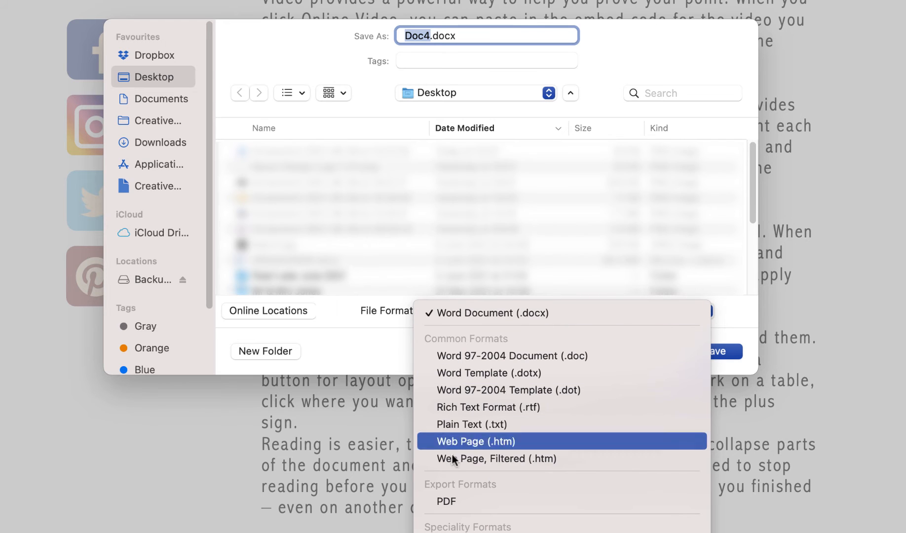
left_click(451, 504)
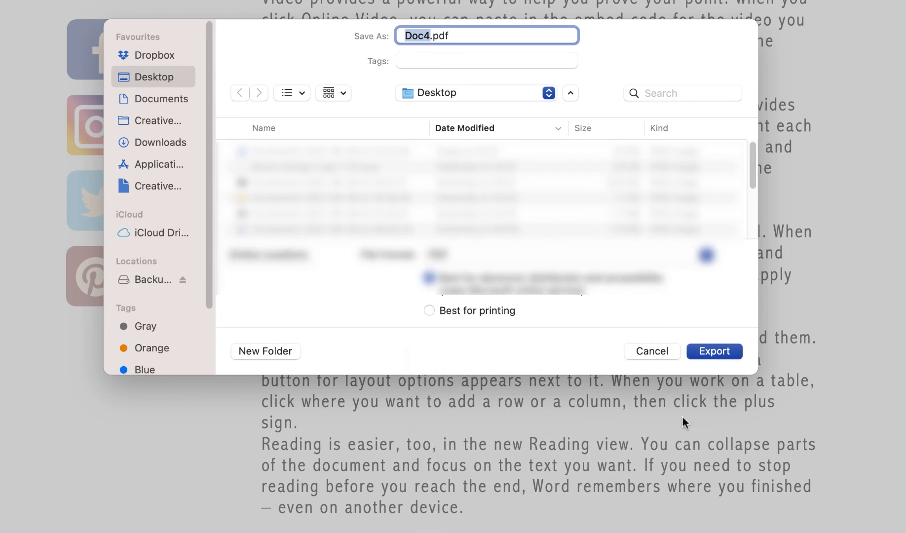
left_click(727, 351)
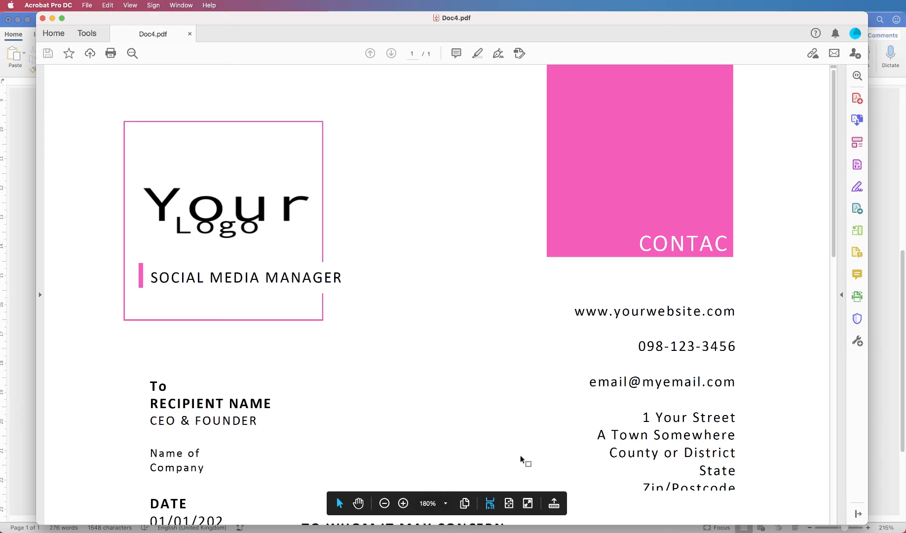
Step: Test the Facebook icon's link in the exported PDF in Acrobat and return to the PDF from the opened web page
left_click(384, 504)
left_click(384, 504)
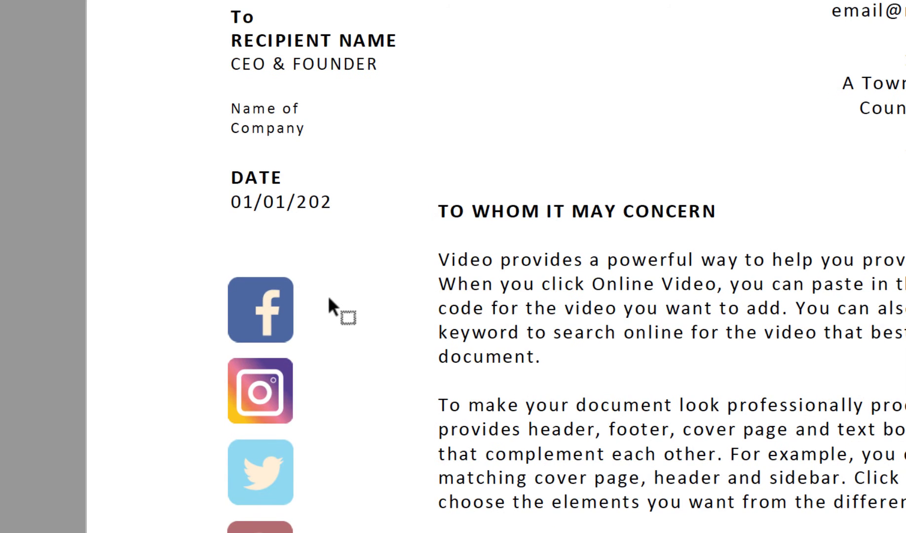
left_click(260, 303)
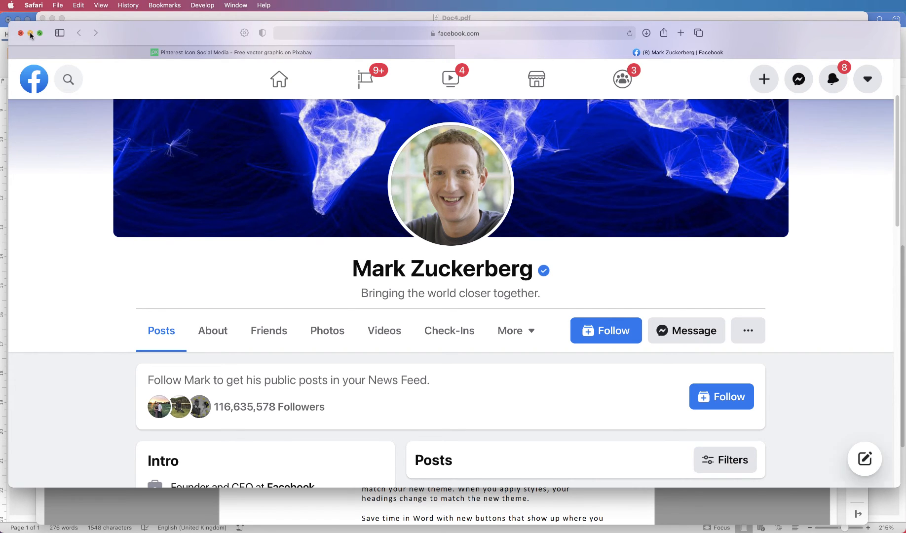
left_click(30, 33)
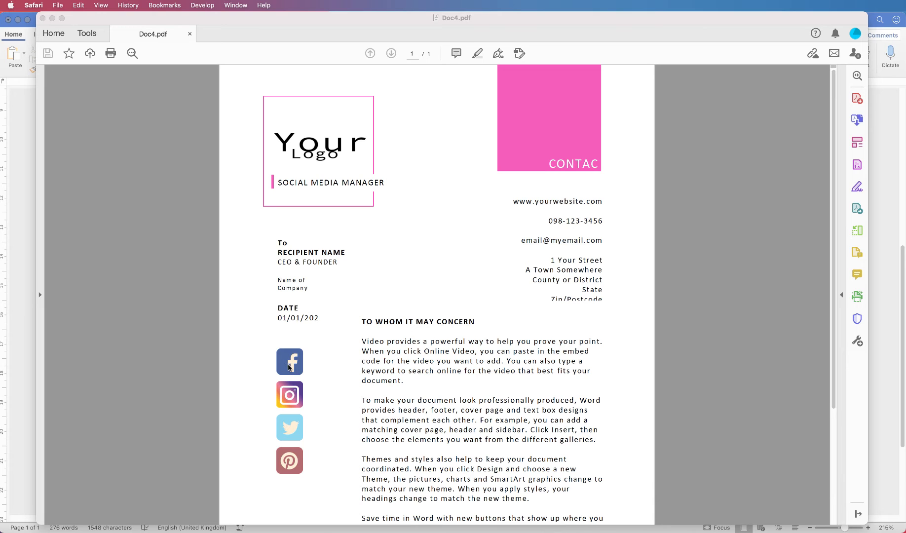
left_click(78, 103)
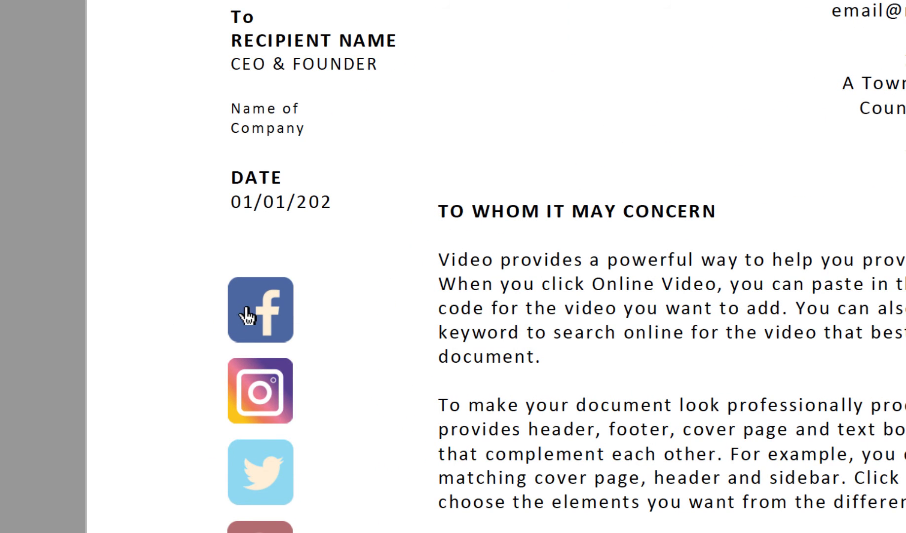
mouse_move(266, 318)
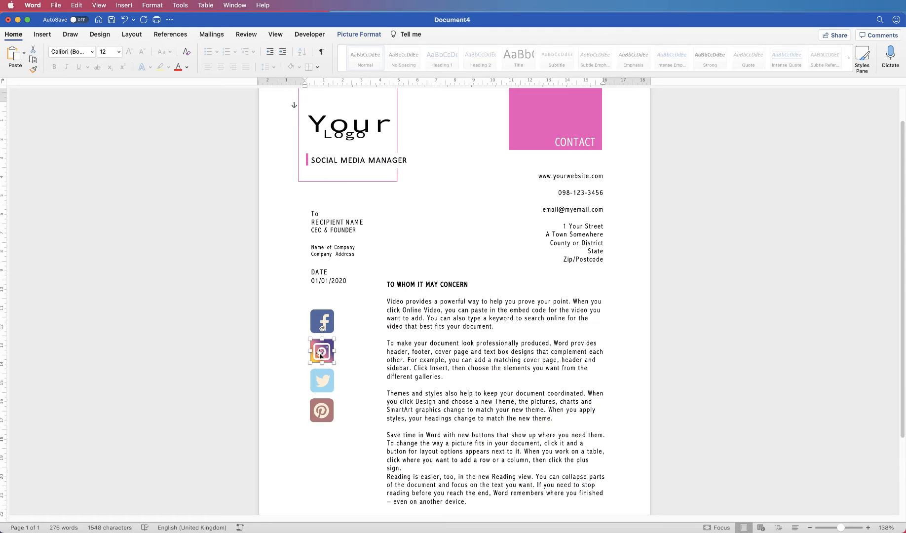
right_click(282, 393)
left_click(336, 460)
type("www.inst")
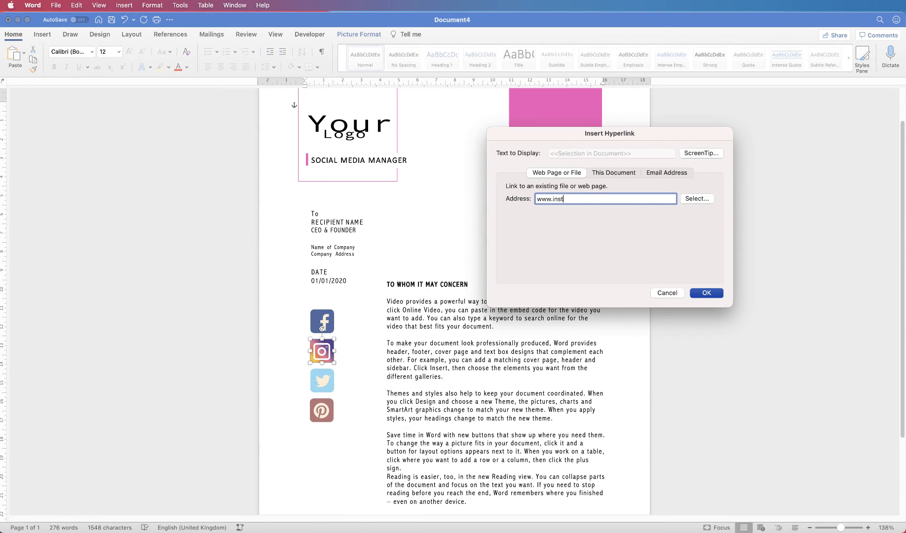
type("agram.com")
left_click(720, 290)
right_click(322, 380)
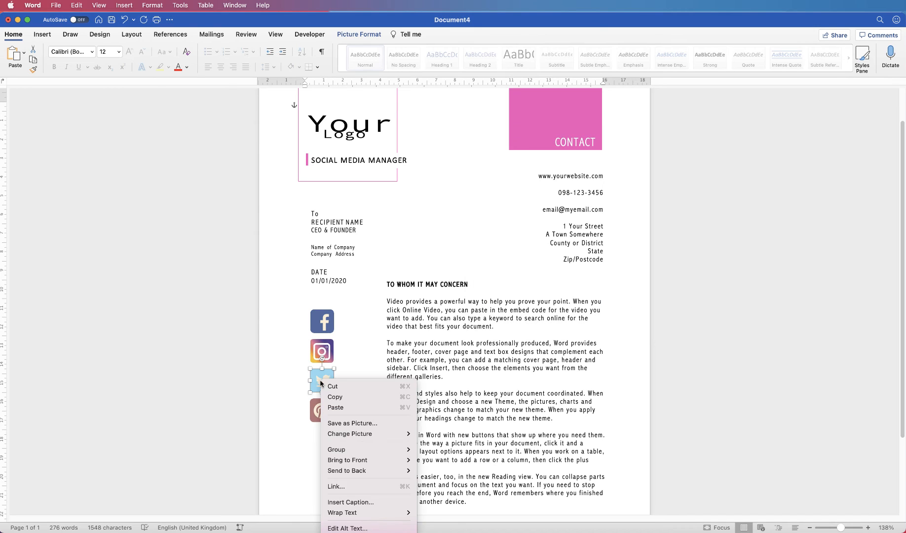
left_click(340, 487)
type("www.twitter.com")
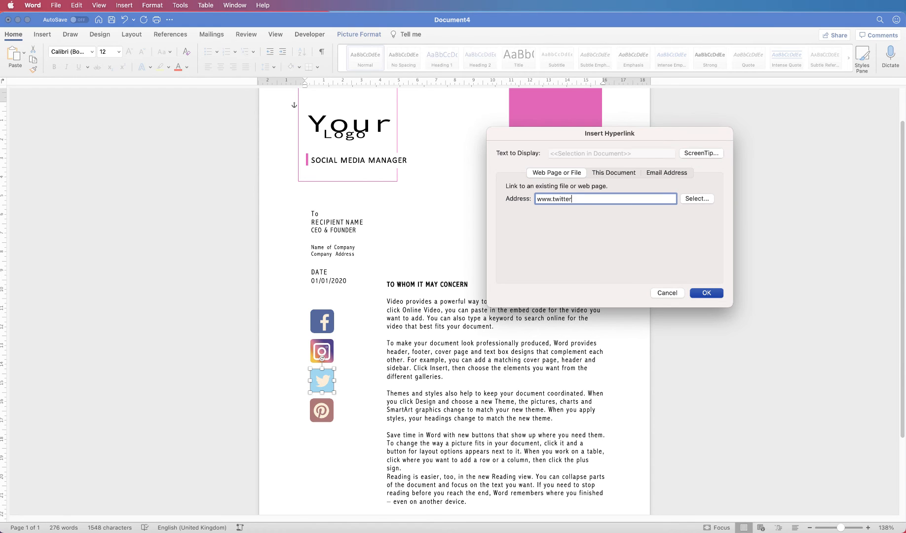
left_click(707, 293)
right_click(318, 406)
left_click(340, 516)
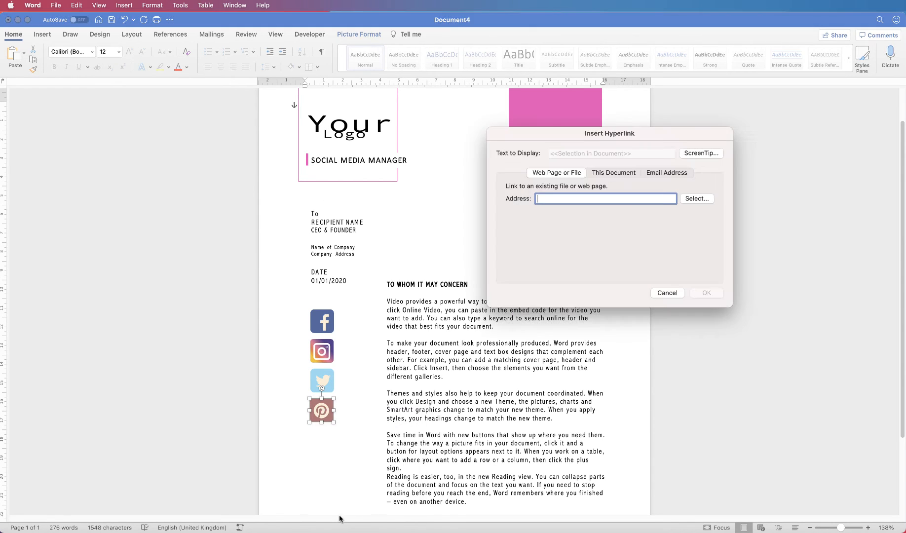
type("www.pinterest")
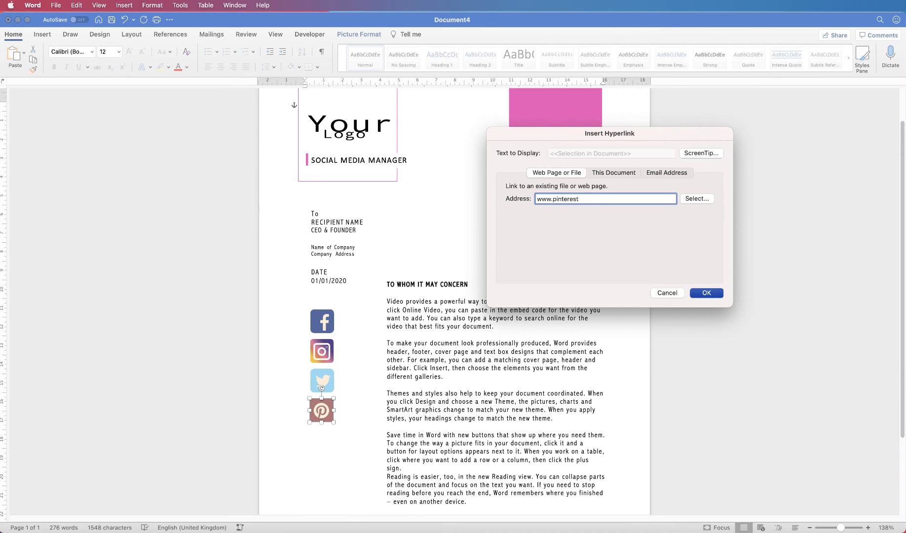
type(".com")
left_click(707, 292)
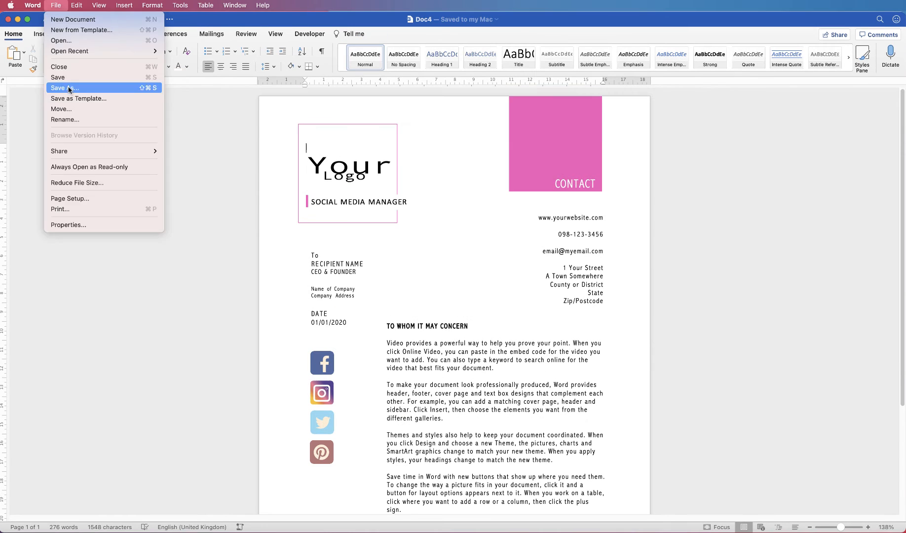
Step: Export the letterhead with all the icon links to the Desktop as a PDF, keeping the file name Doc4
left_click(70, 88)
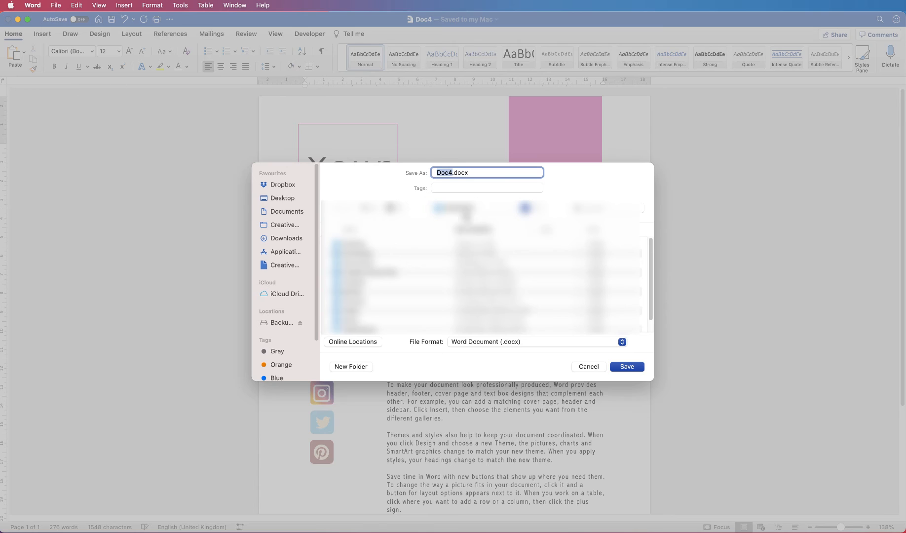
left_click(289, 201)
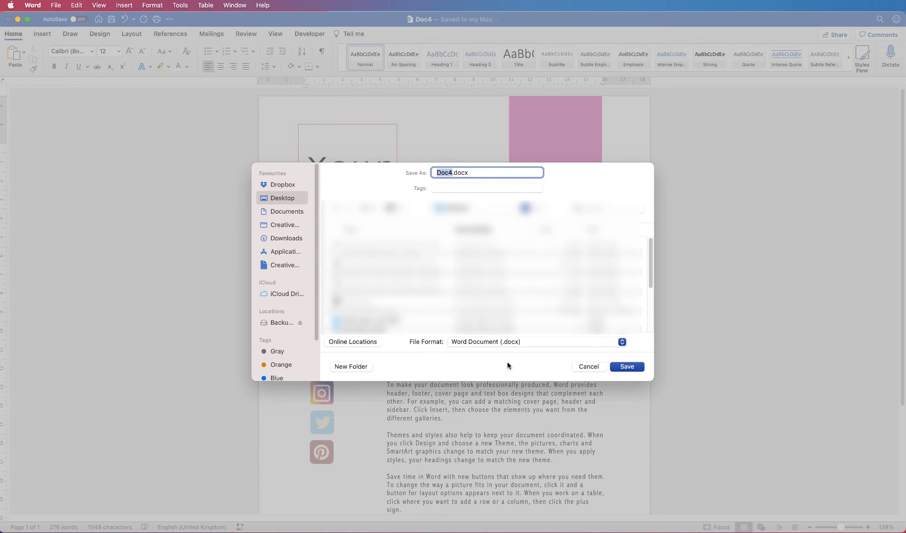
left_click(593, 342)
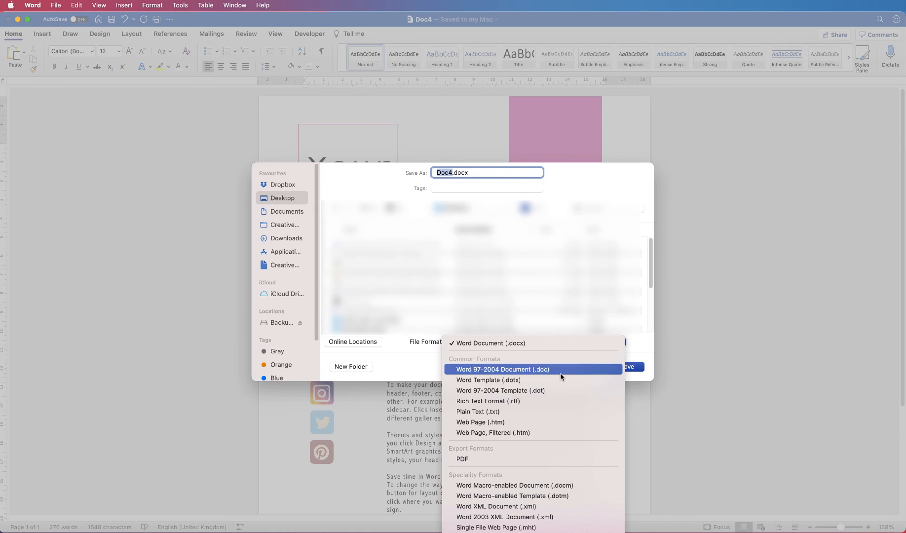
left_click(464, 459)
left_click(628, 366)
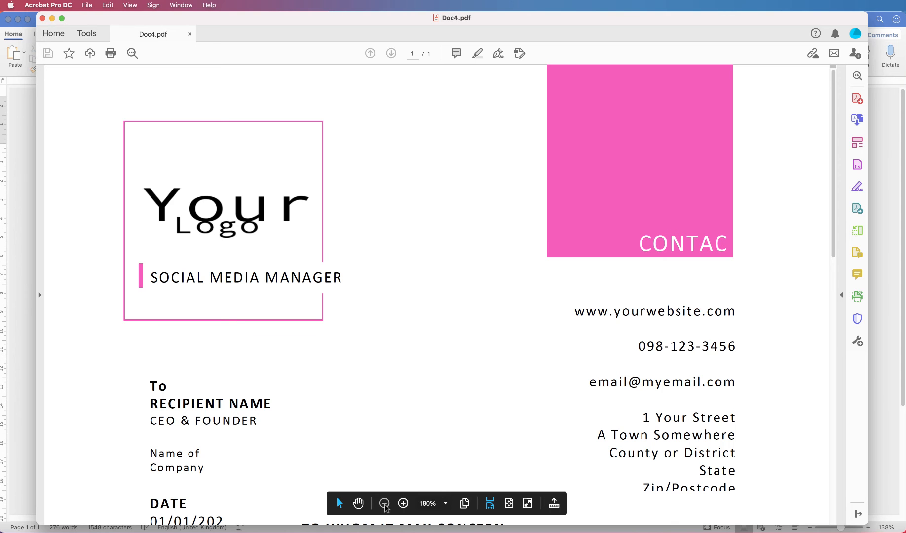
Step: Test the Instagram icon's link in the new PDF in Acrobat and return to the PDF
left_click(384, 505)
left_click(385, 505)
left_click(385, 505)
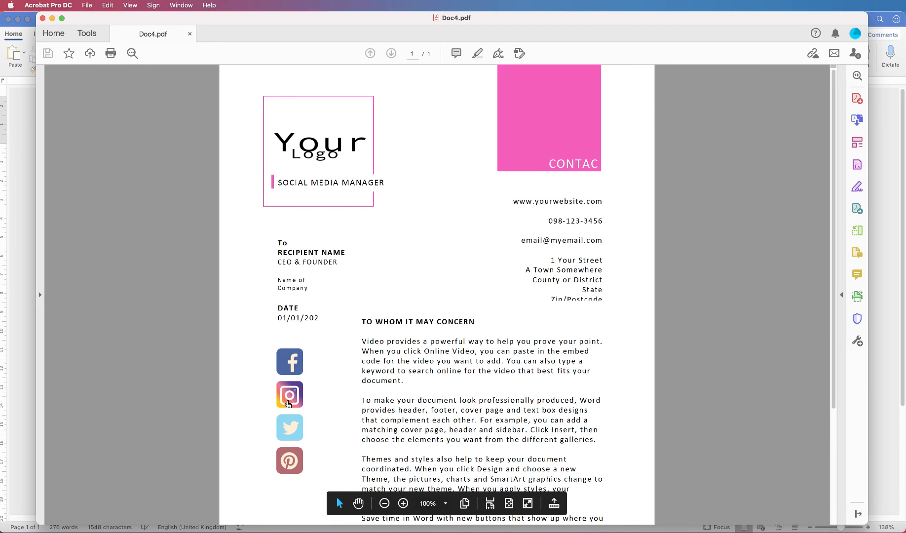
left_click(289, 399)
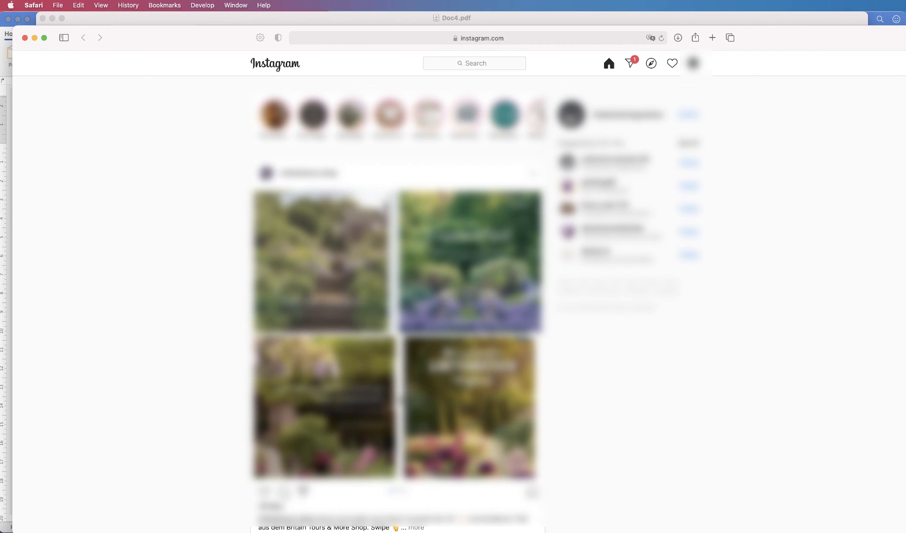
key("super+Tab")
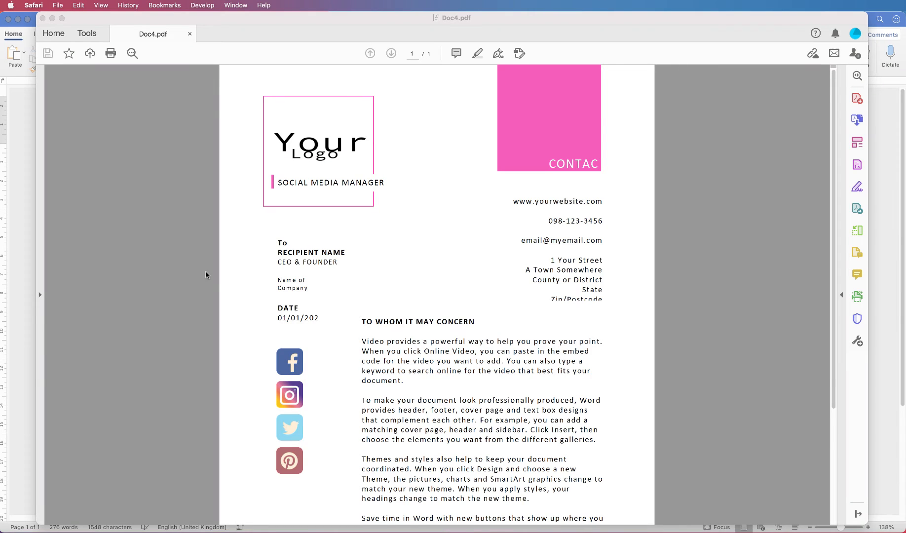
Step: Test the Twitter and Pinterest icon links in the PDF
left_click(289, 428)
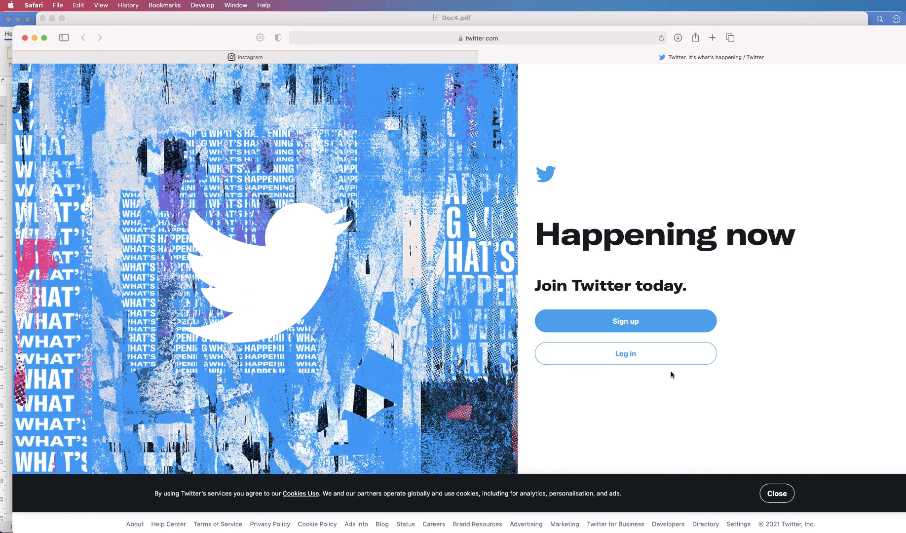
left_click(35, 39)
left_click(291, 468)
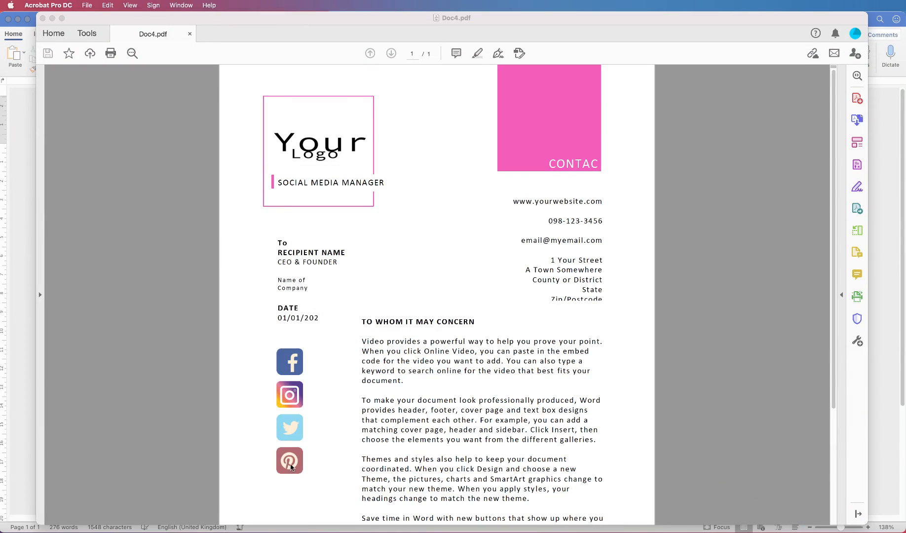